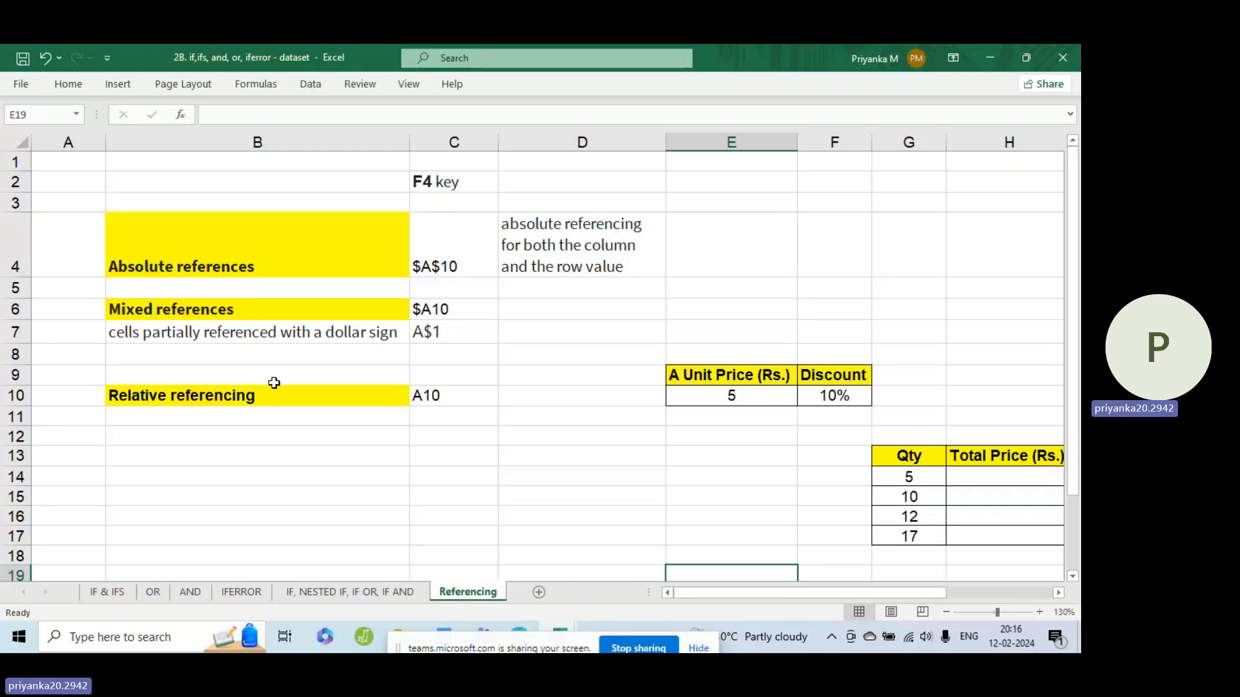
Enter 5 in B12 and reference it from B14 with the relative formula =b12.
{"action": "left_click", "coordinate": [442, 402]}
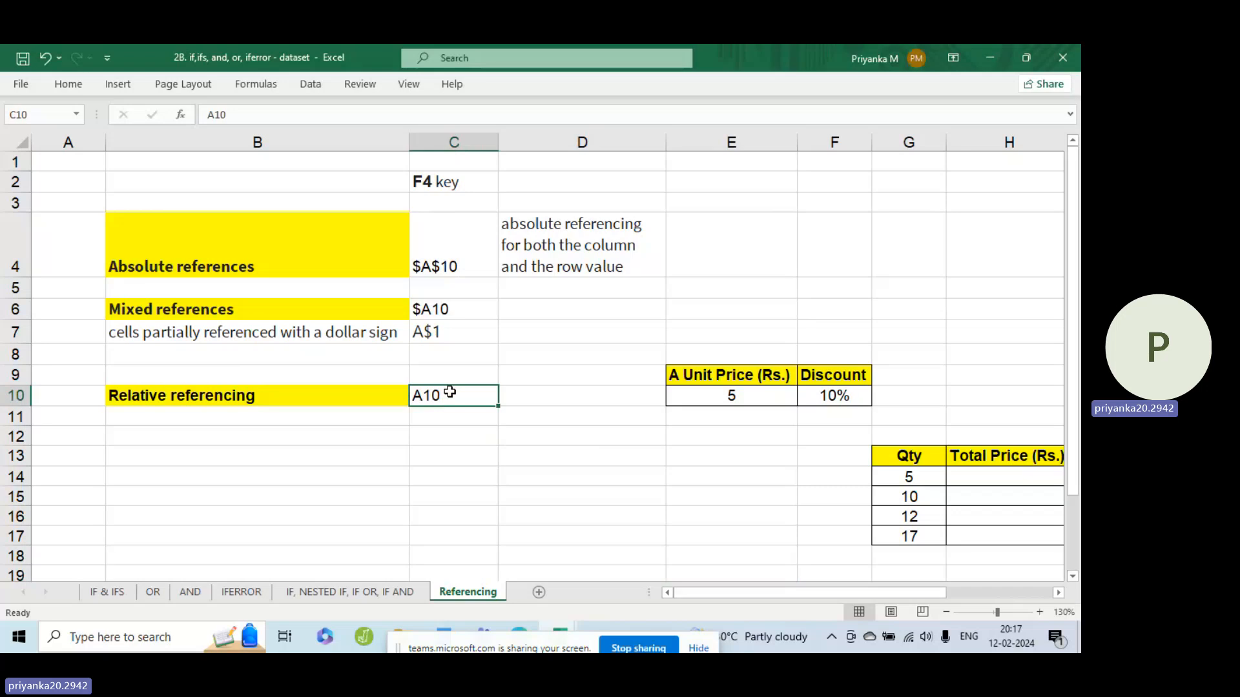
{"action": "left_click", "coordinate": [332, 441]}
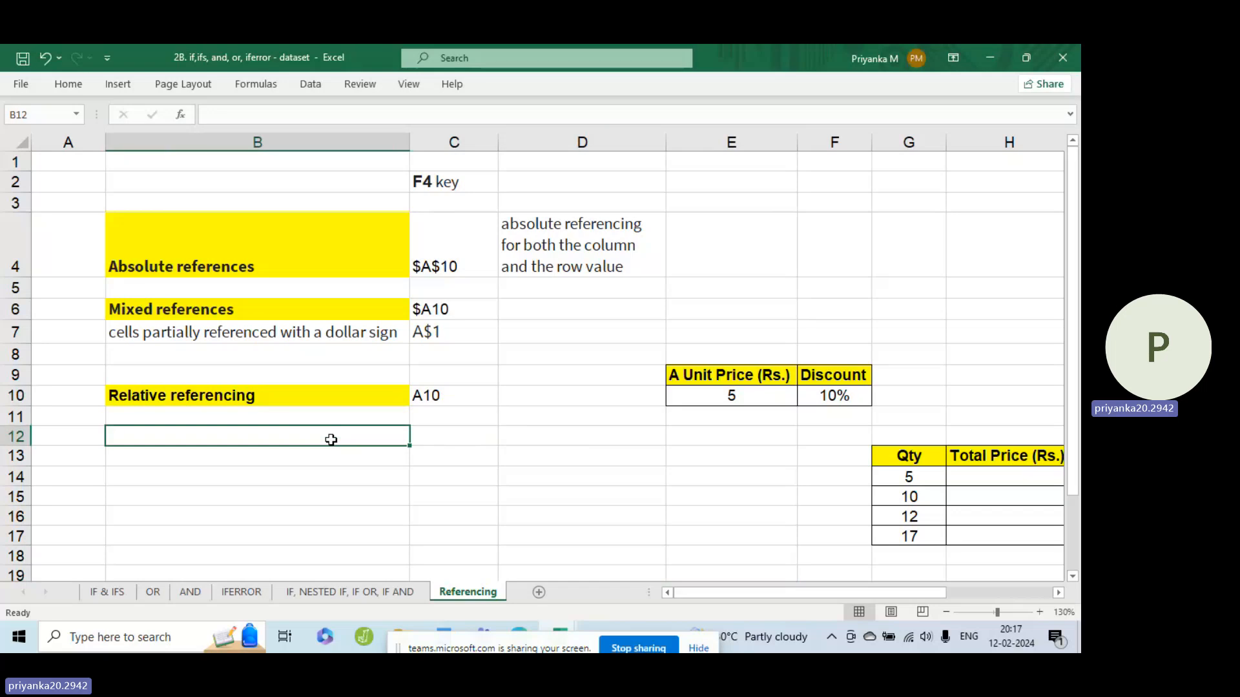
{"action": "type", "text": "5"}
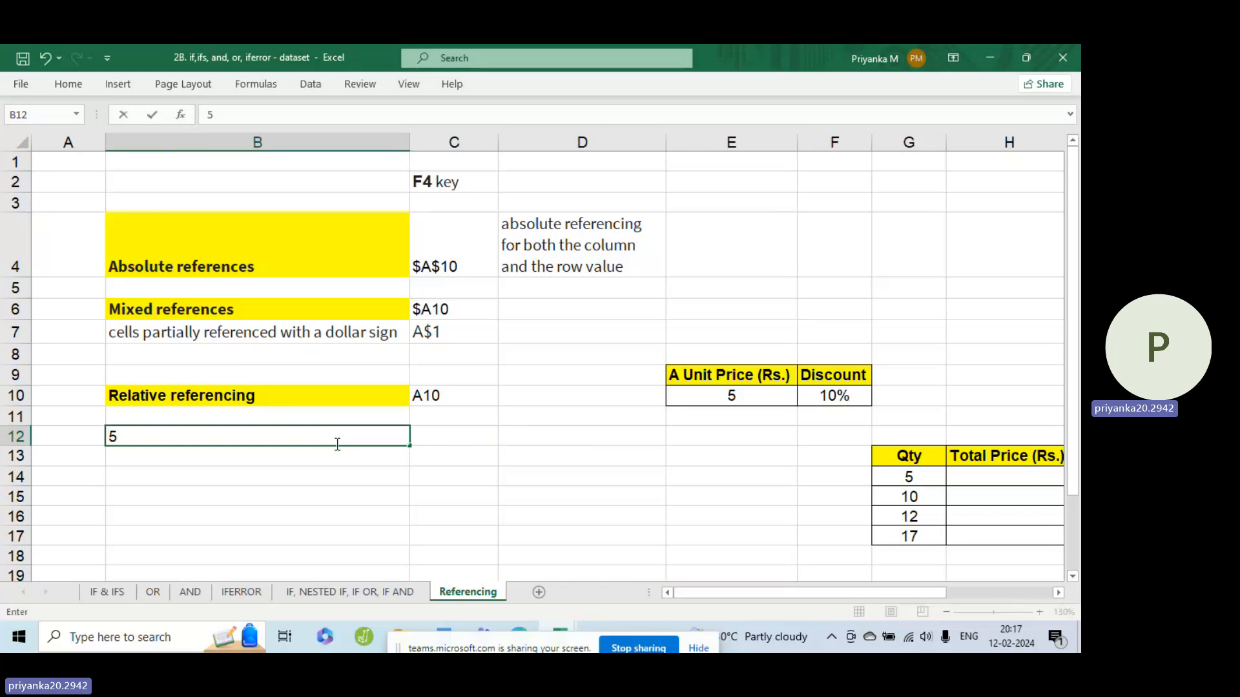
{"action": "left_click", "coordinate": [291, 473]}
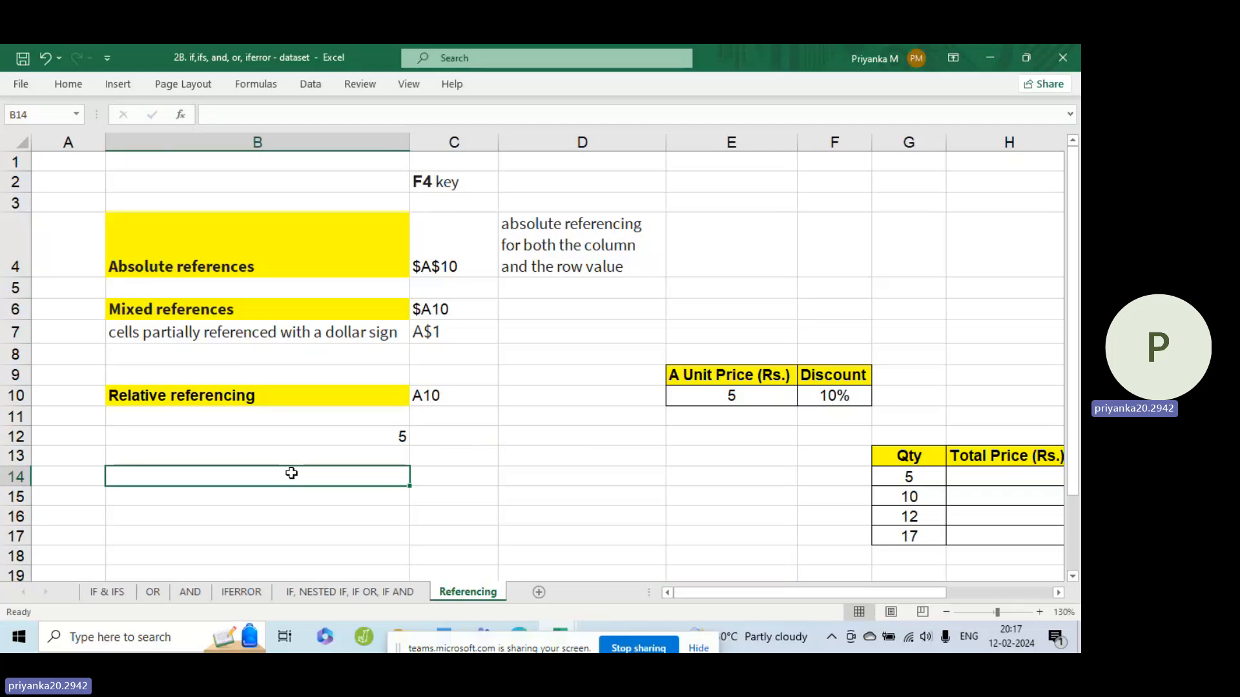
{"action": "type", "text": "="}
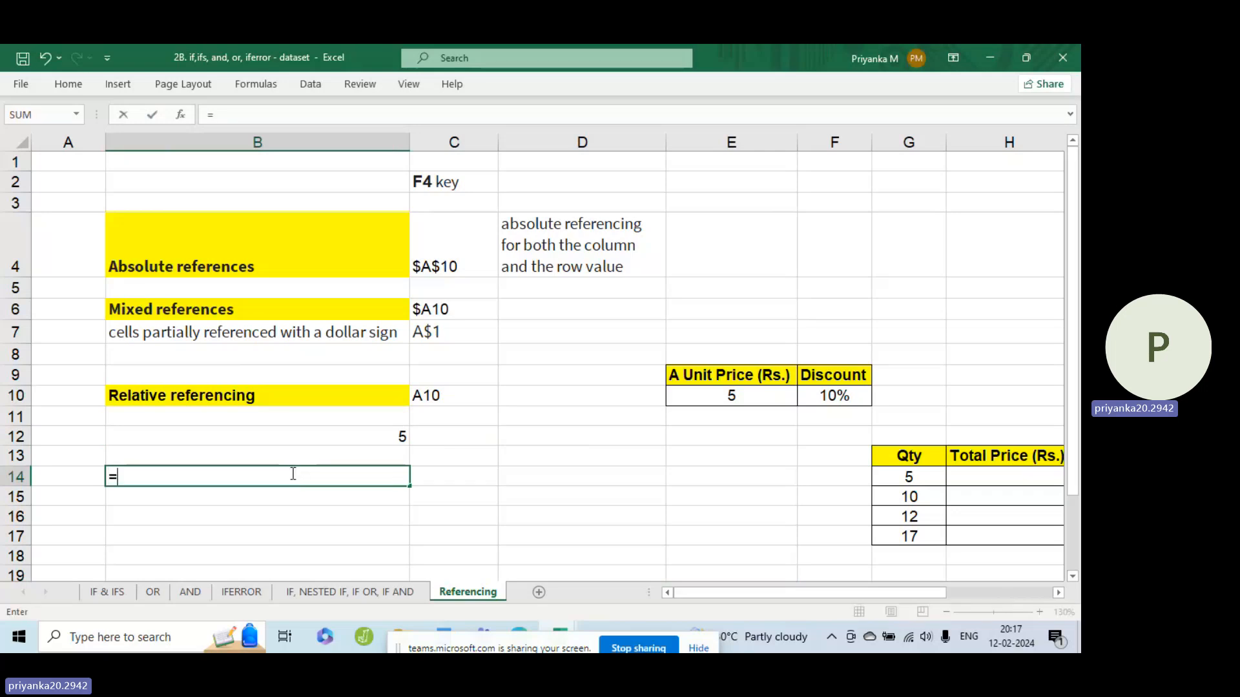
{"action": "type", "text": "b12"}
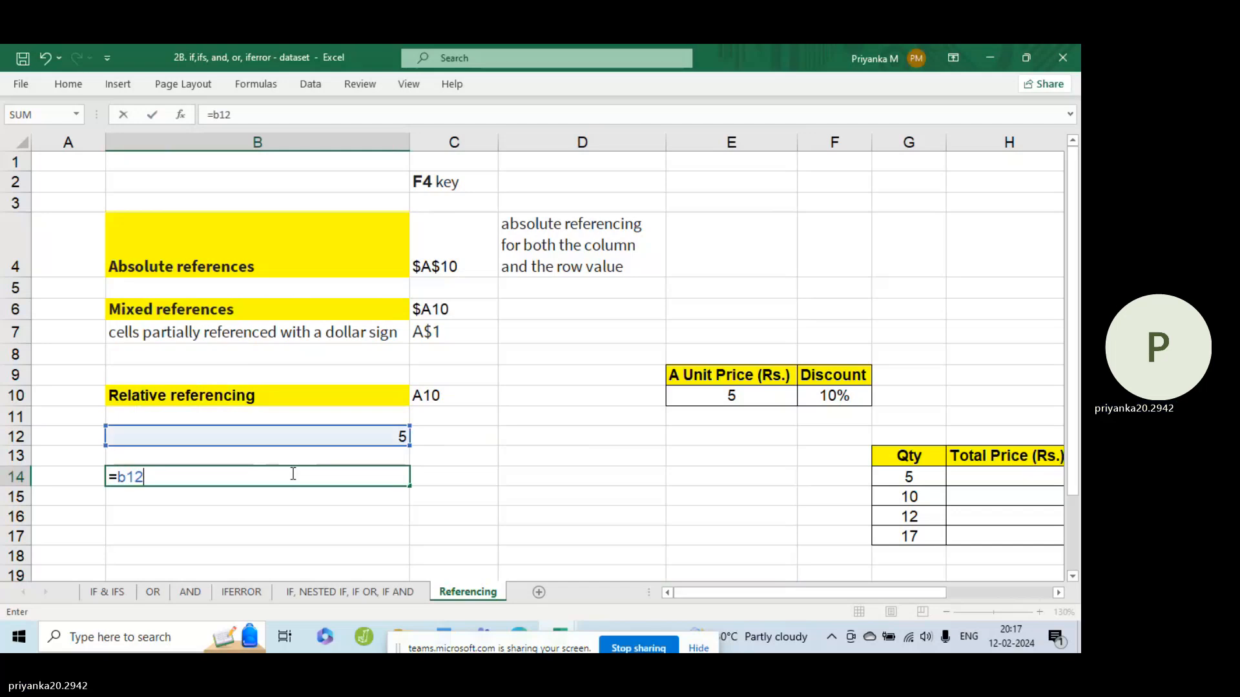
{"action": "key", "text": "Return"}
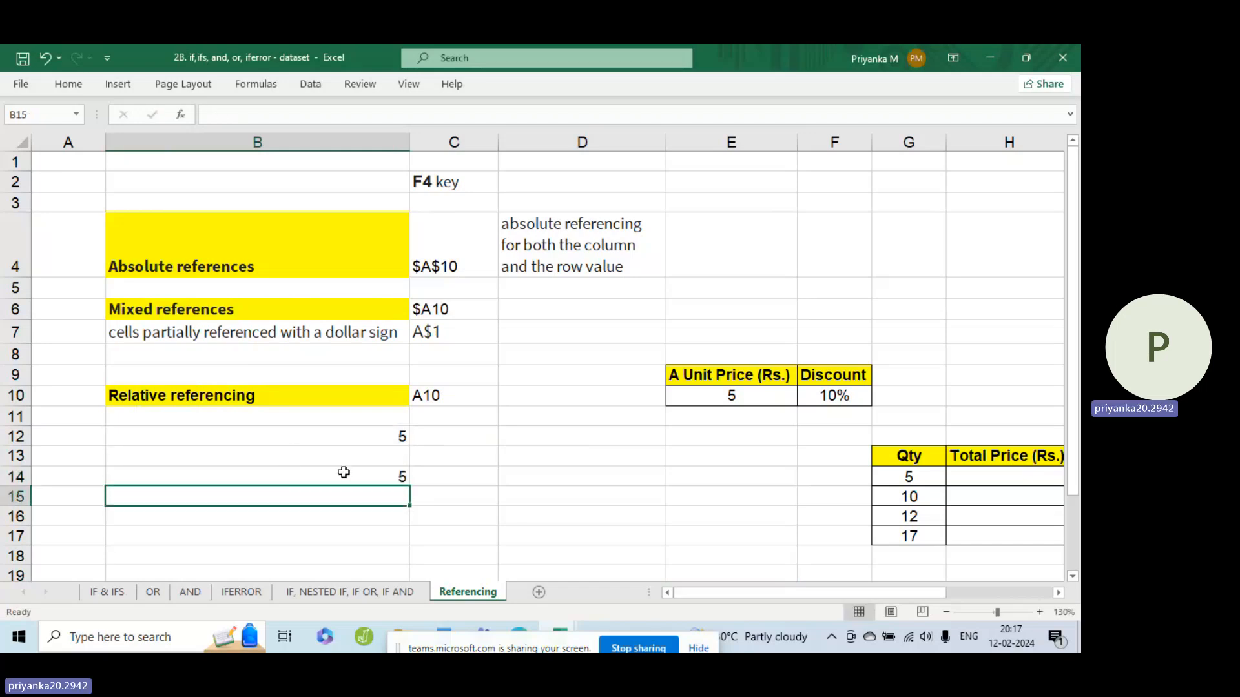
Enter a formula in E4 that refers to B12, cycling the reference through its absolute and mixed forms before committing it.
{"action": "left_click", "coordinate": [400, 434]}
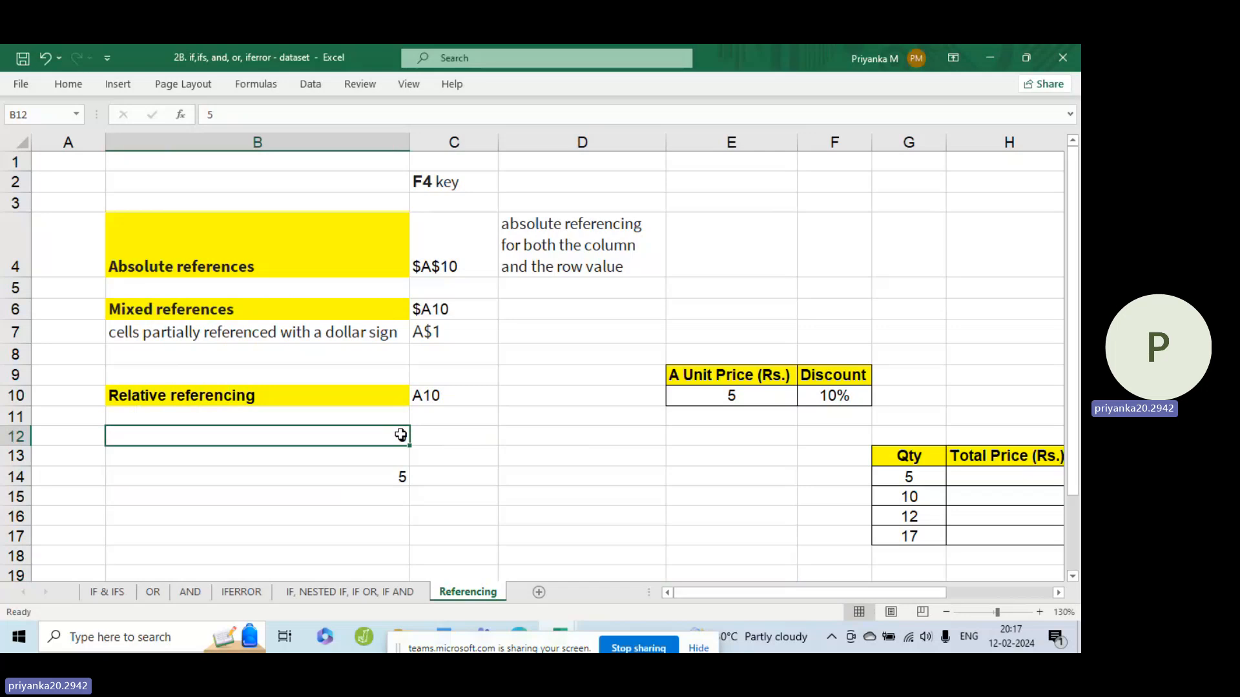
{"action": "left_click", "coordinate": [278, 395]}
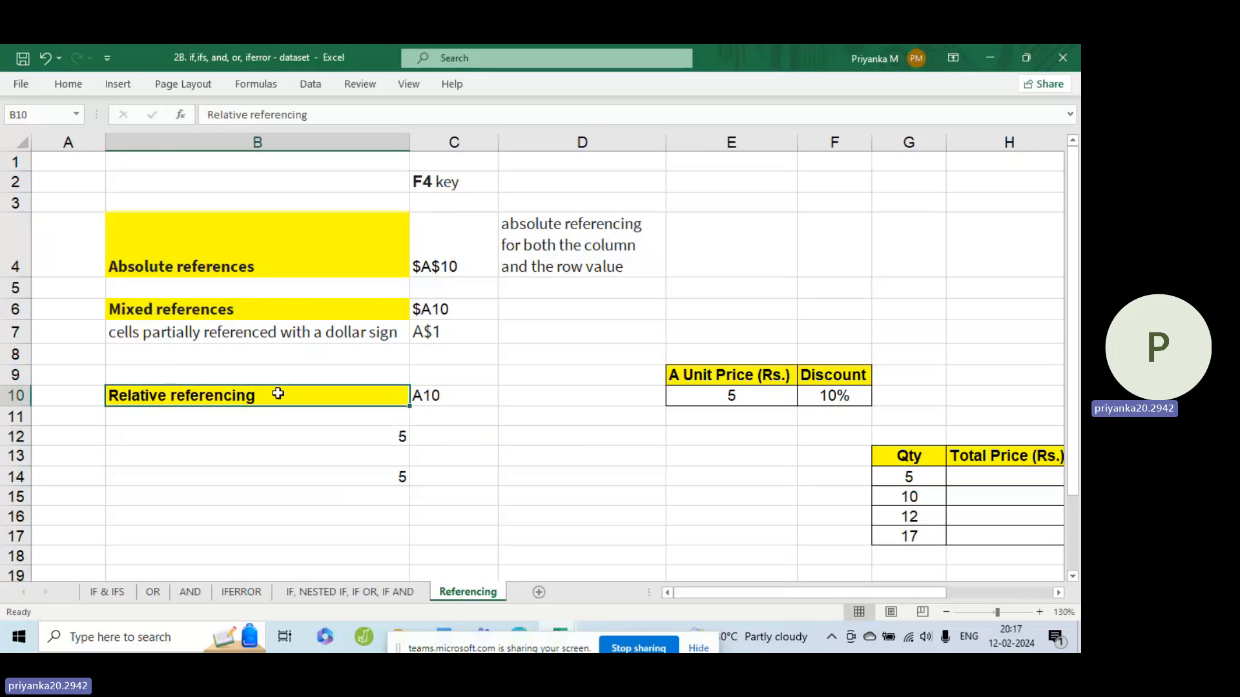
{"action": "left_click", "coordinate": [290, 267]}
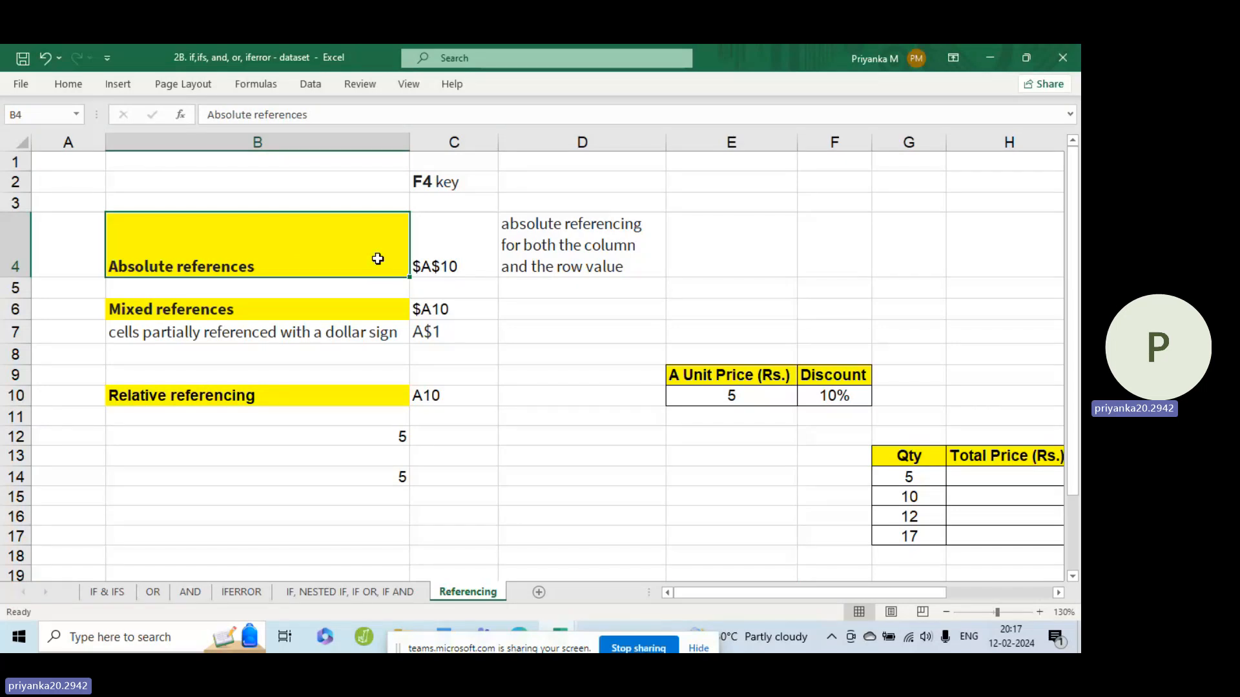
{"action": "left_click", "coordinate": [453, 247]}
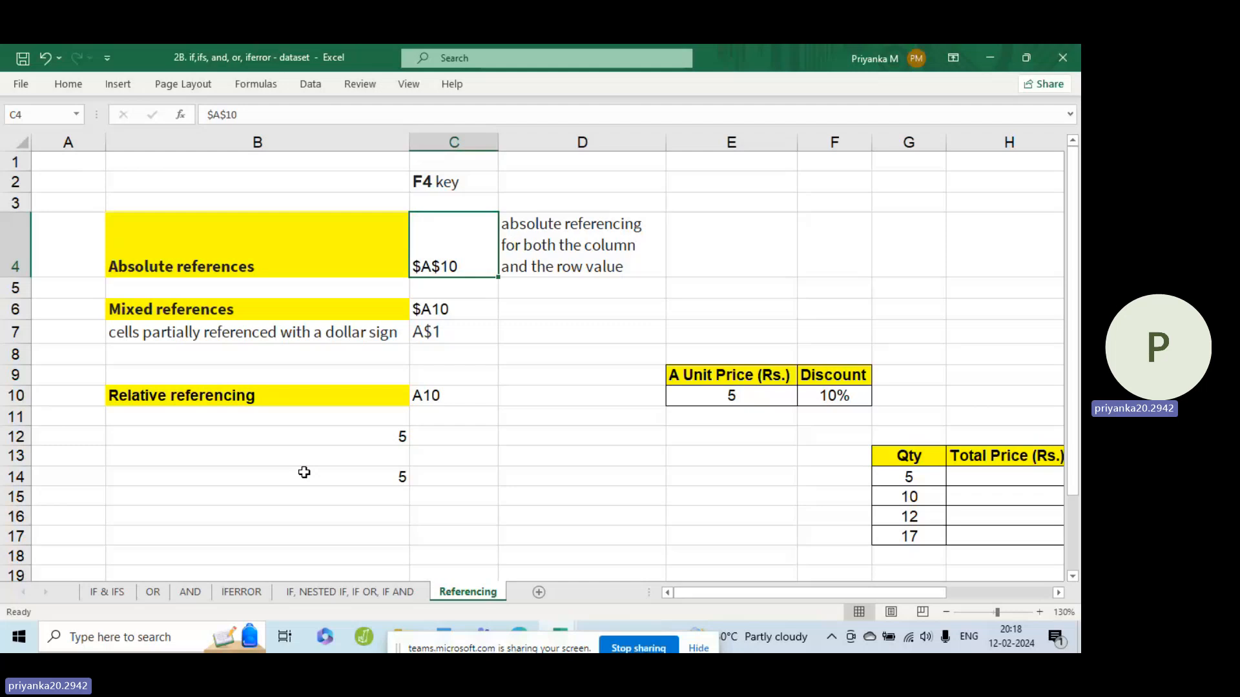
{"action": "left_click", "coordinate": [761, 253]}
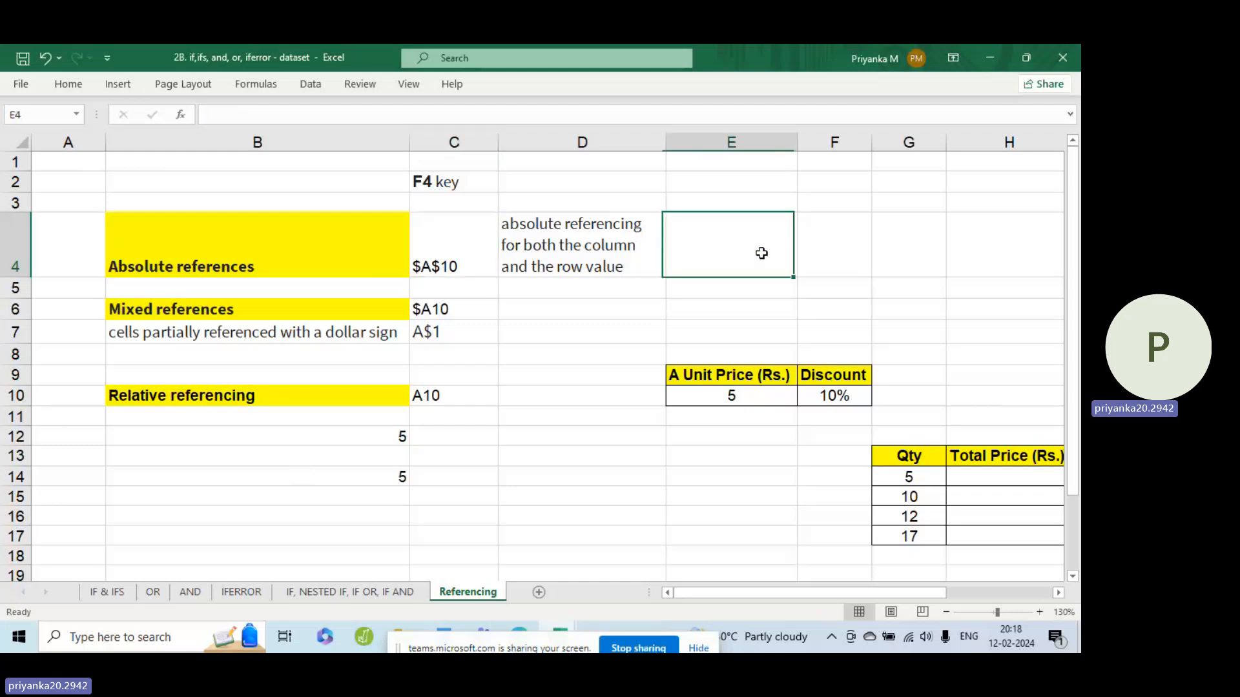
{"action": "type", "text": "="}
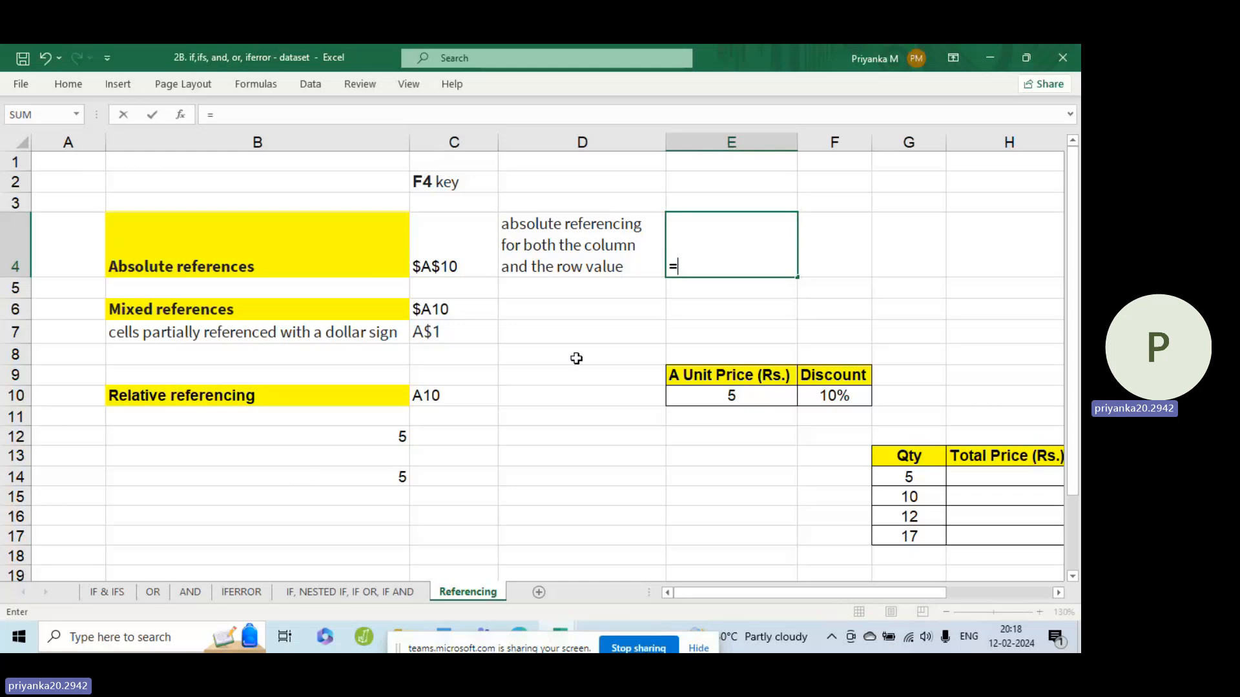
{"action": "left_click", "coordinate": [377, 437]}
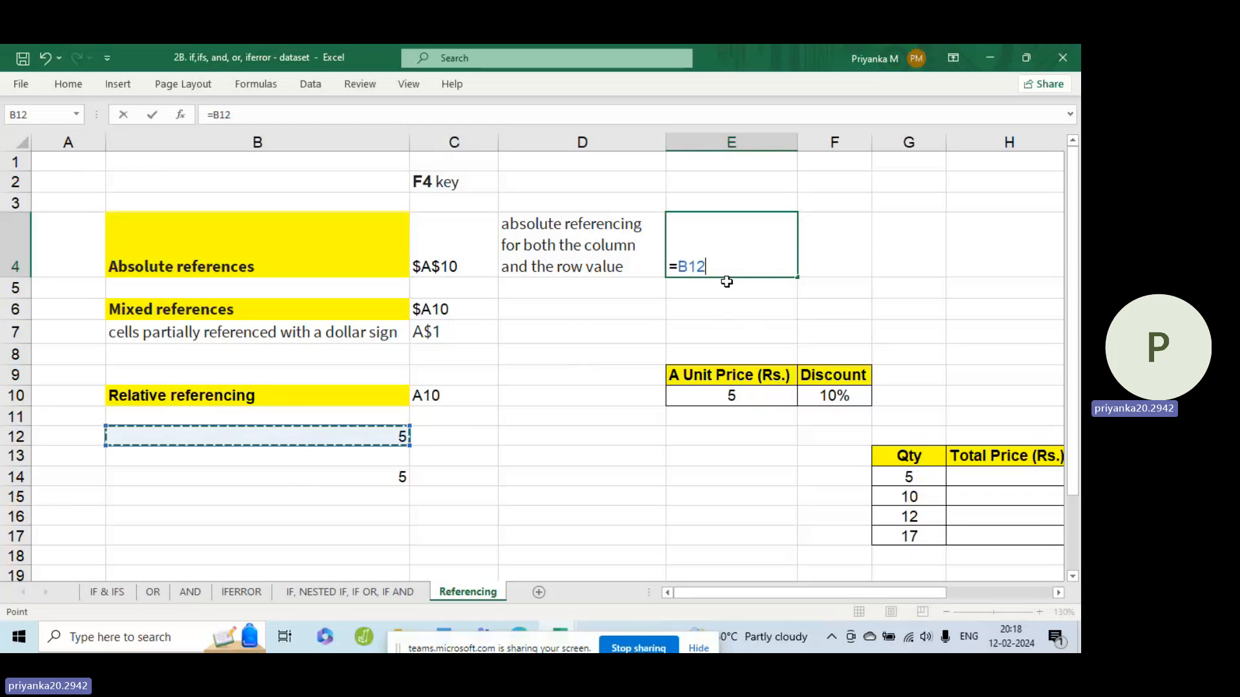
{"action": "key", "text": "F4"}
{"action": "key", "text": "F4"}
{"action": "key", "text": "F4"}
{"action": "key", "text": "F4"}
{"action": "key", "text": "F4"}
{"action": "key", "text": "Return"}
Enter the label "abosulte referencing" in F6, above the price and discount table.
{"action": "left_click", "coordinate": [556, 310]}
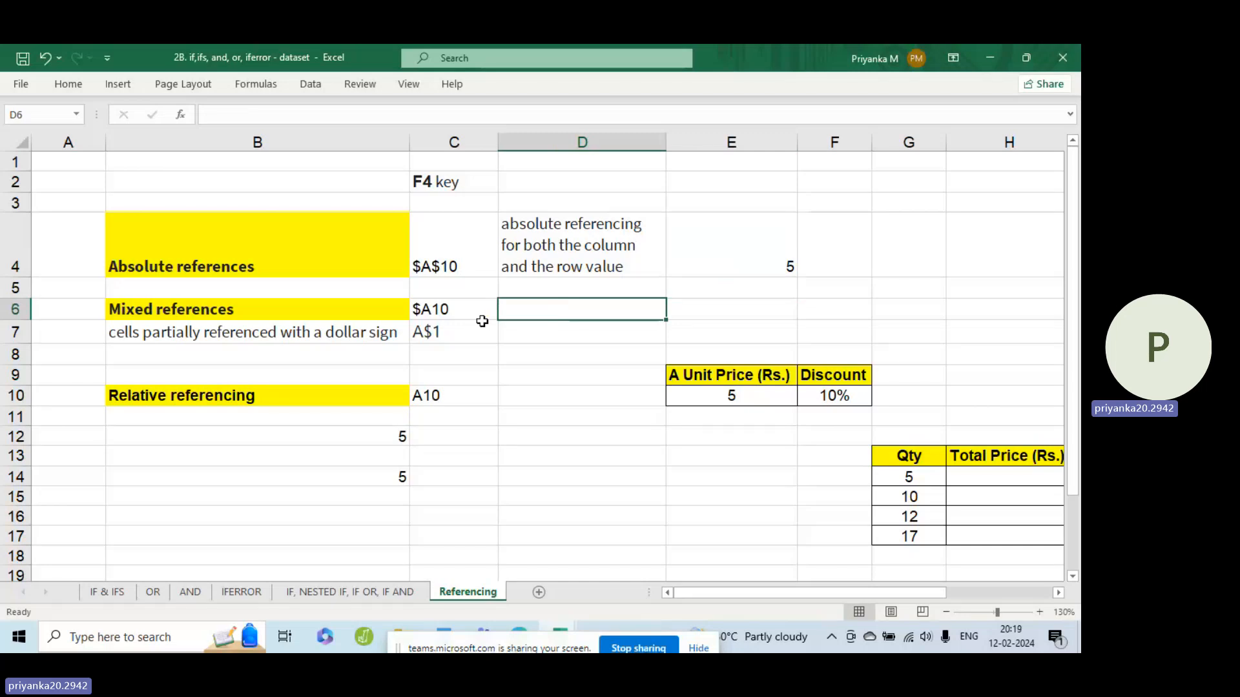
{"action": "left_click", "coordinate": [433, 311]}
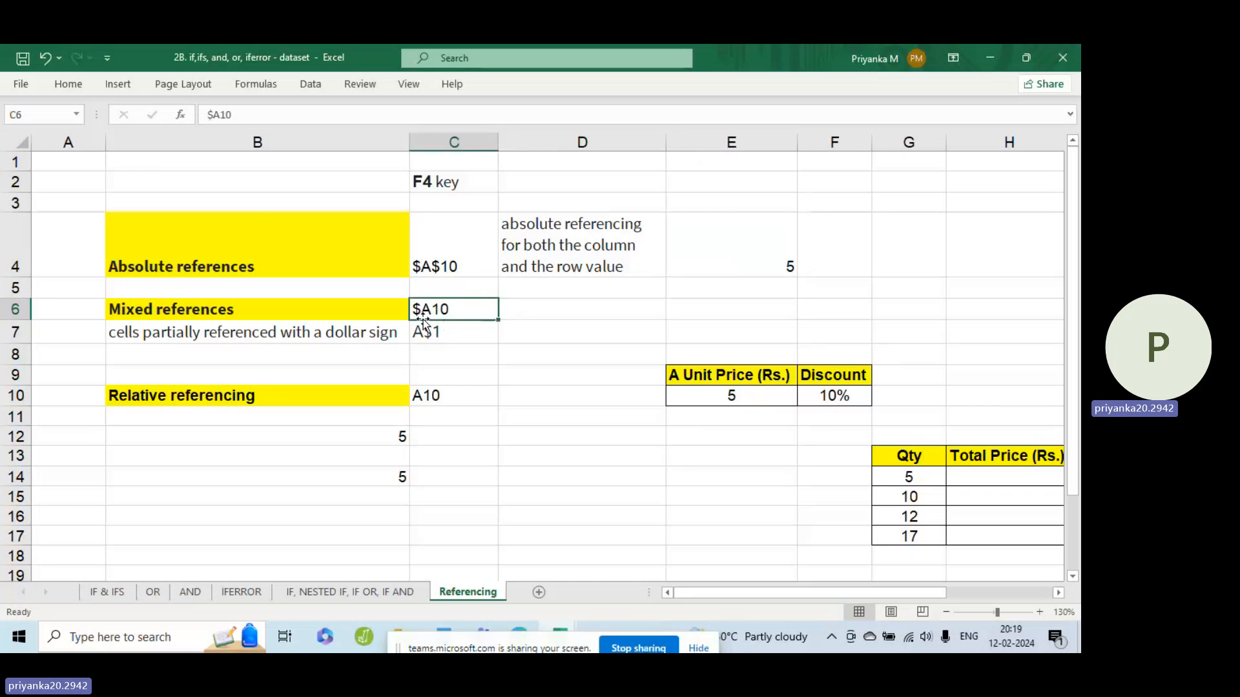
{"action": "left_click", "coordinate": [425, 327]}
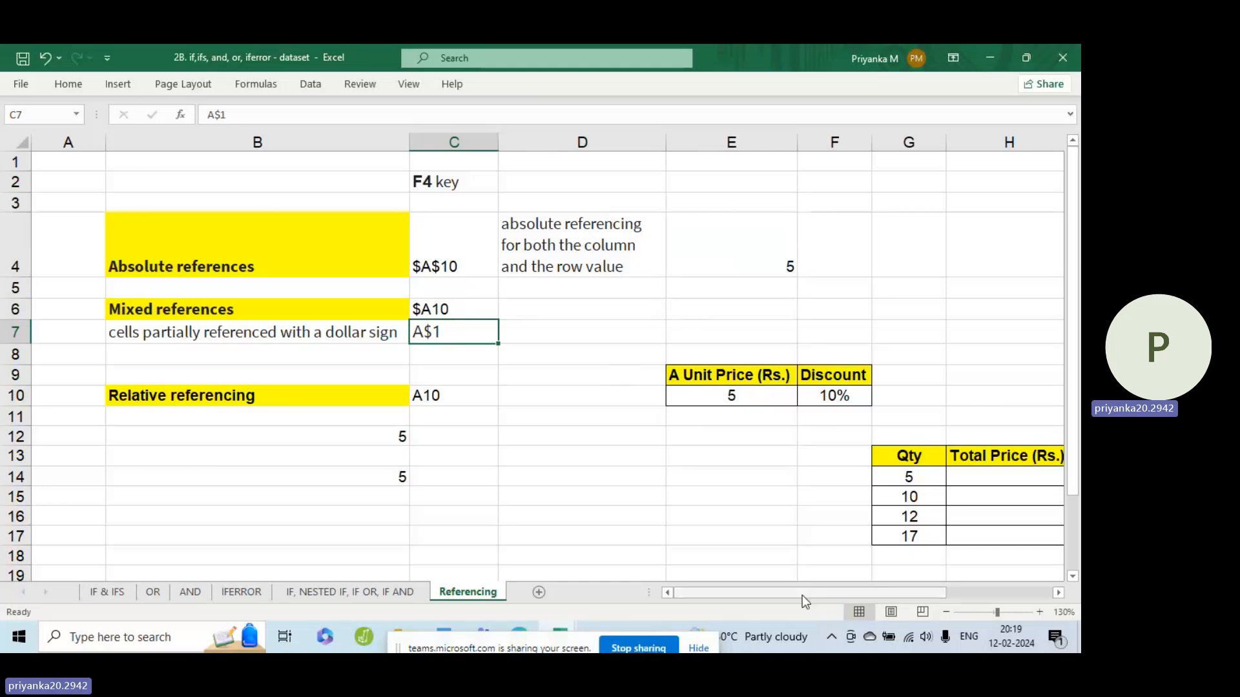
{"action": "left_click_drag", "start_coordinate": [802, 595], "coordinate": [711, 575]}
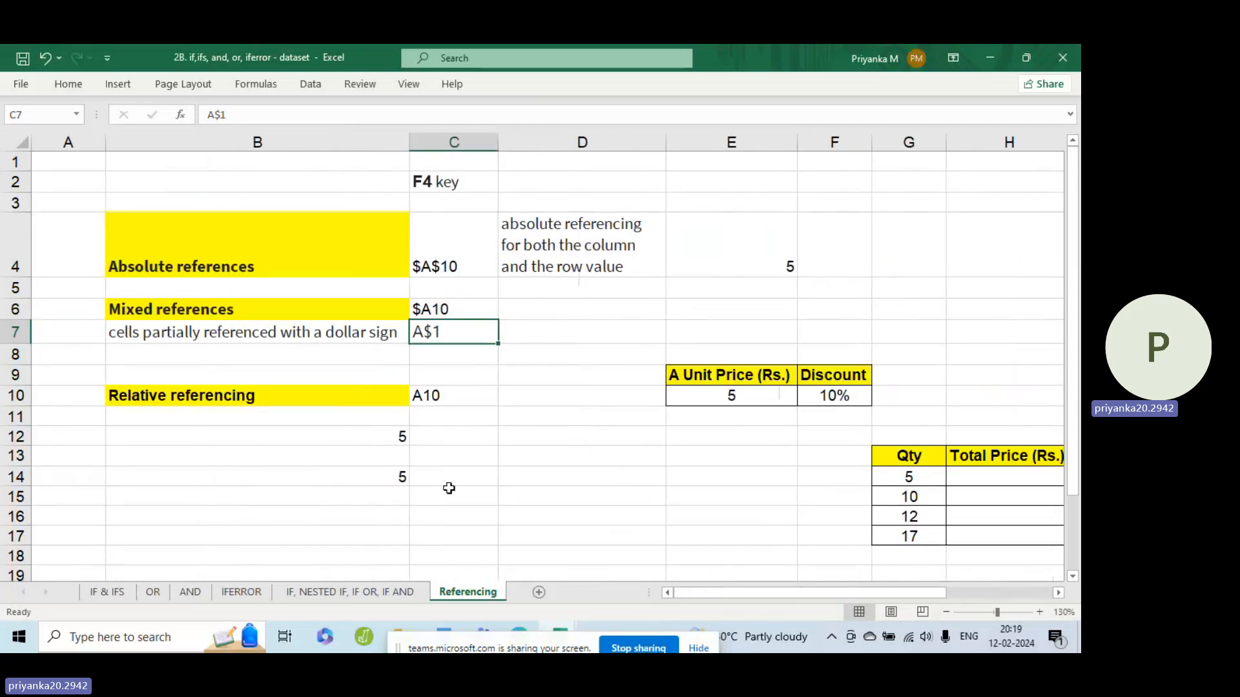
{"action": "left_click_drag", "start_coordinate": [838, 587], "coordinate": [883, 596]}
{"action": "left_click", "coordinate": [463, 315]}
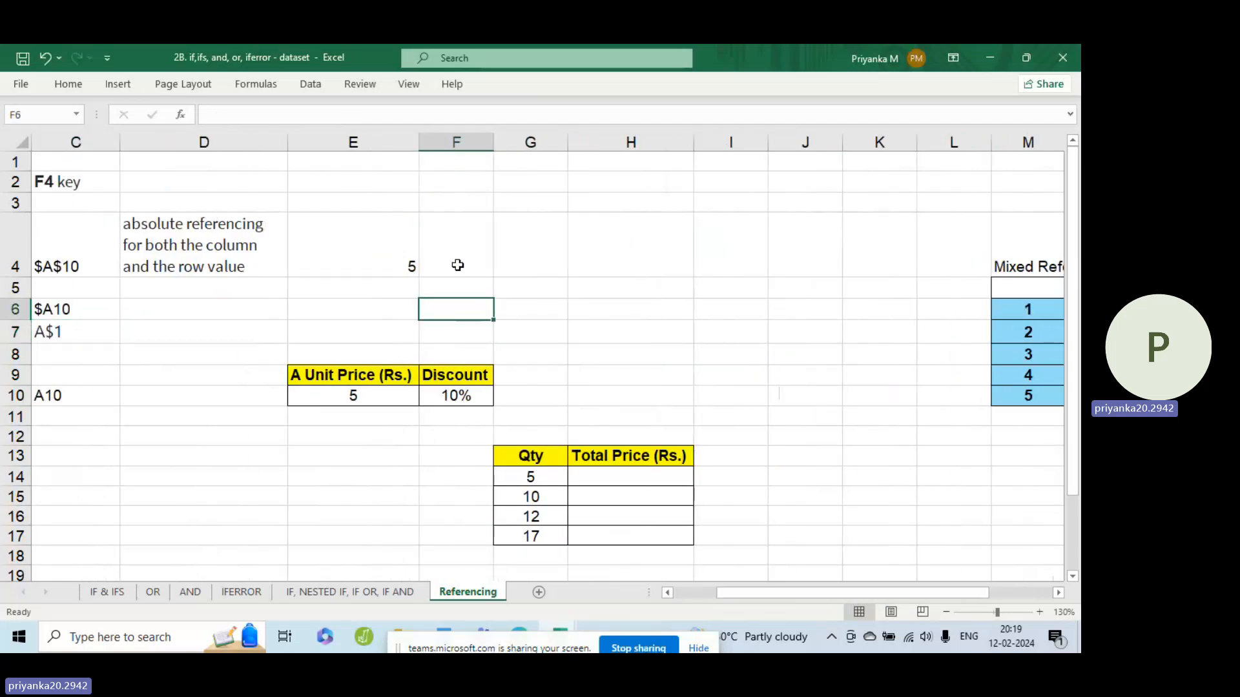
{"action": "type", "text": "abo"}
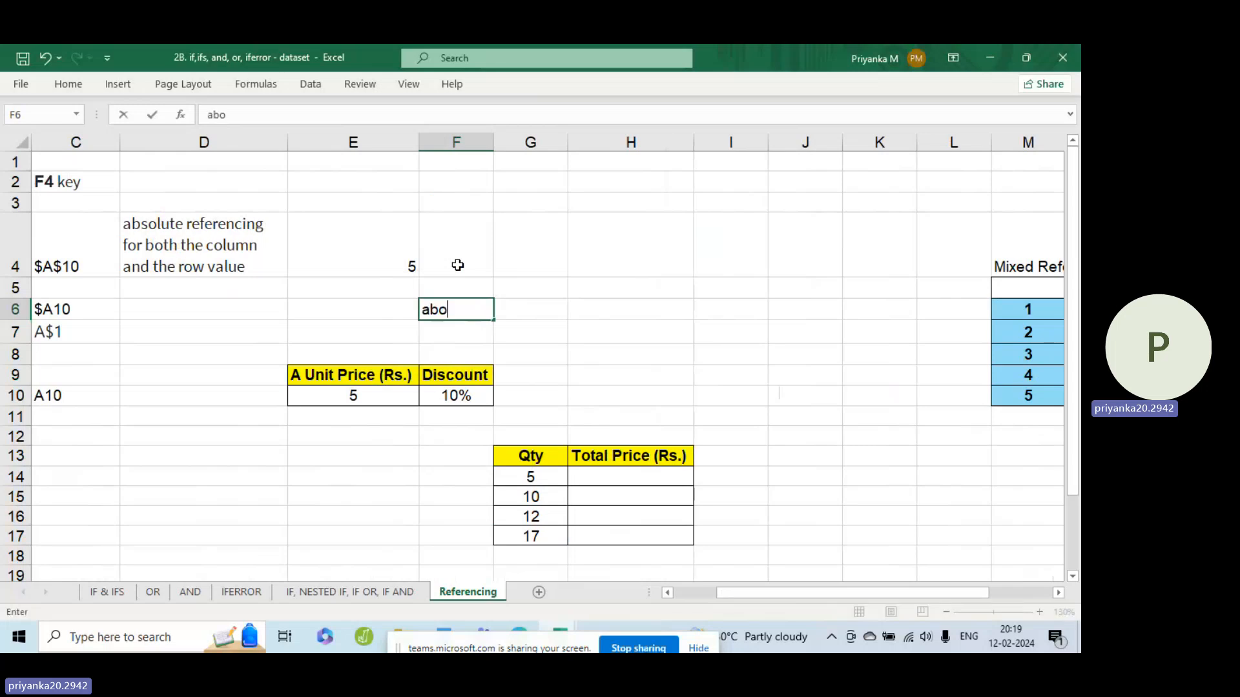
{"action": "type", "text": "sulte re"}
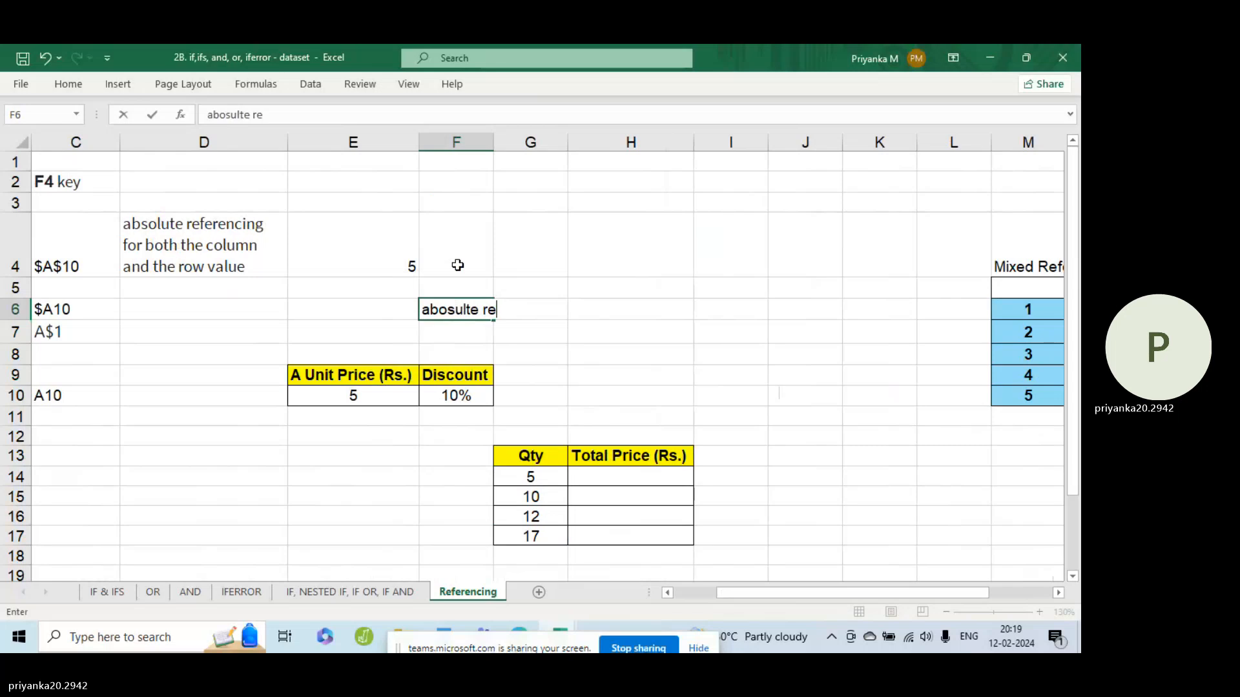
{"action": "type", "text": "ferencing"}
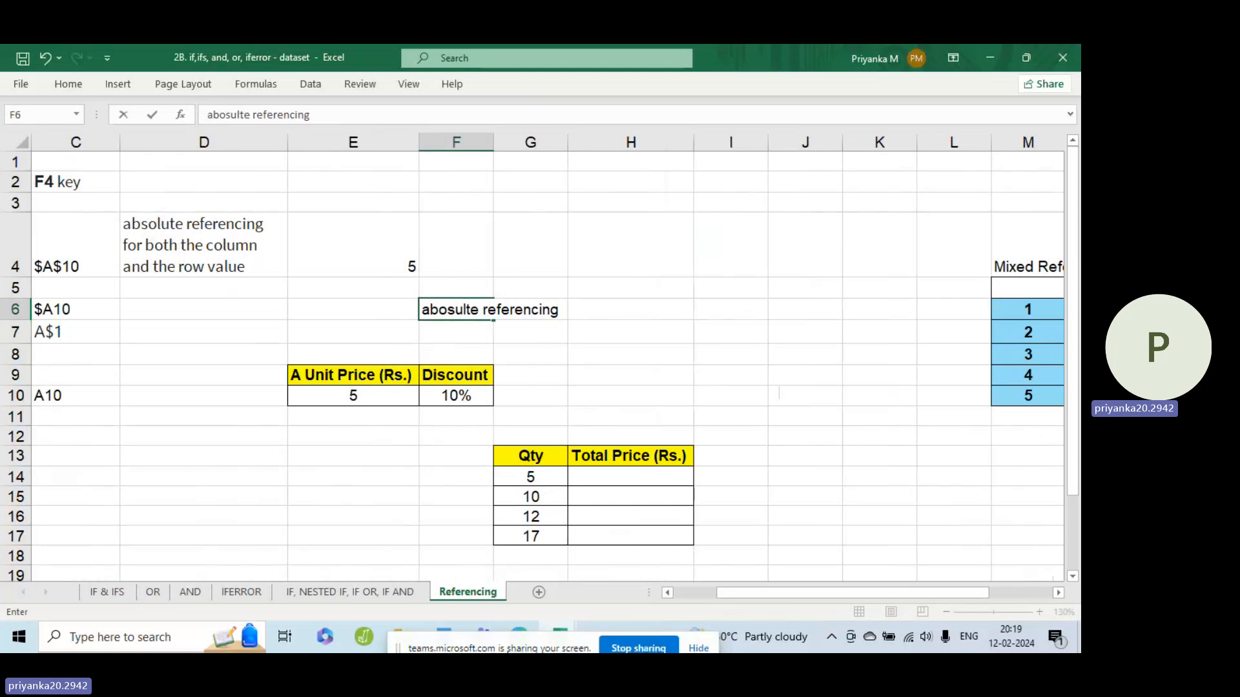
Change the unit price header in E9 to "A Pencils Price (Rs.)" and autofit column E to it.
{"action": "scroll", "coordinate": [503, 423], "scroll_direction": "down", "scroll_amount": 2}
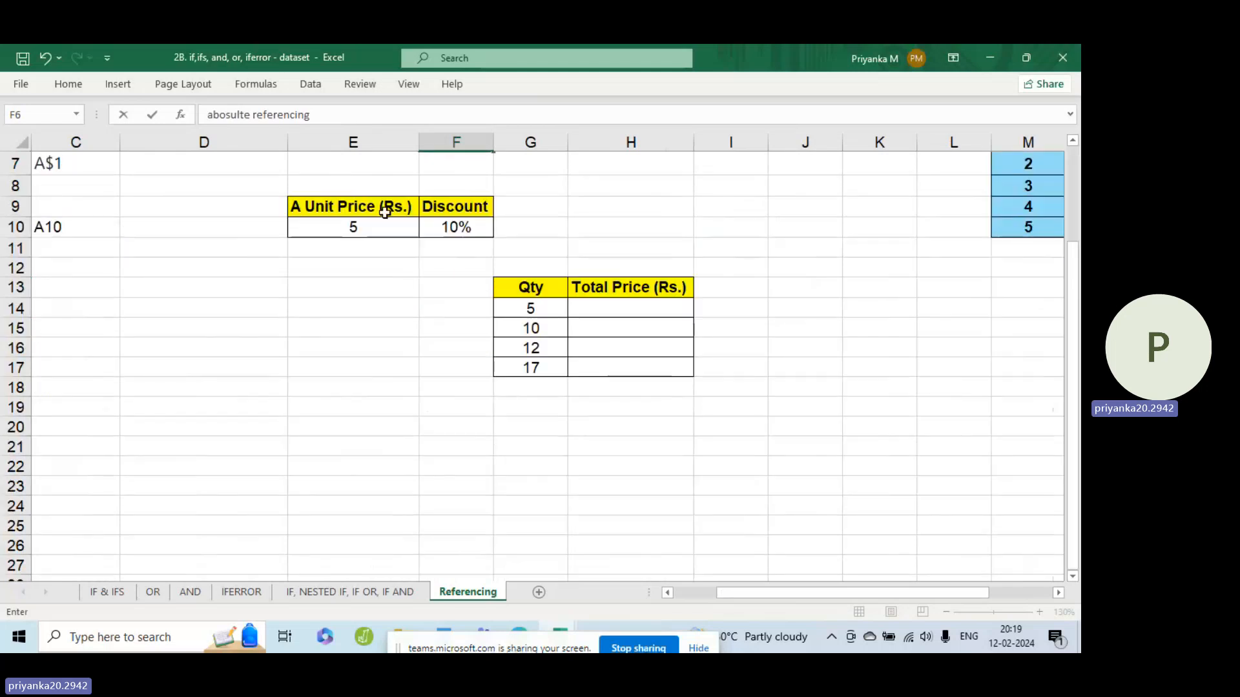
{"action": "scroll", "coordinate": [390, 355], "scroll_direction": "up", "scroll_amount": 1}
{"action": "double_click", "coordinate": [322, 316]}
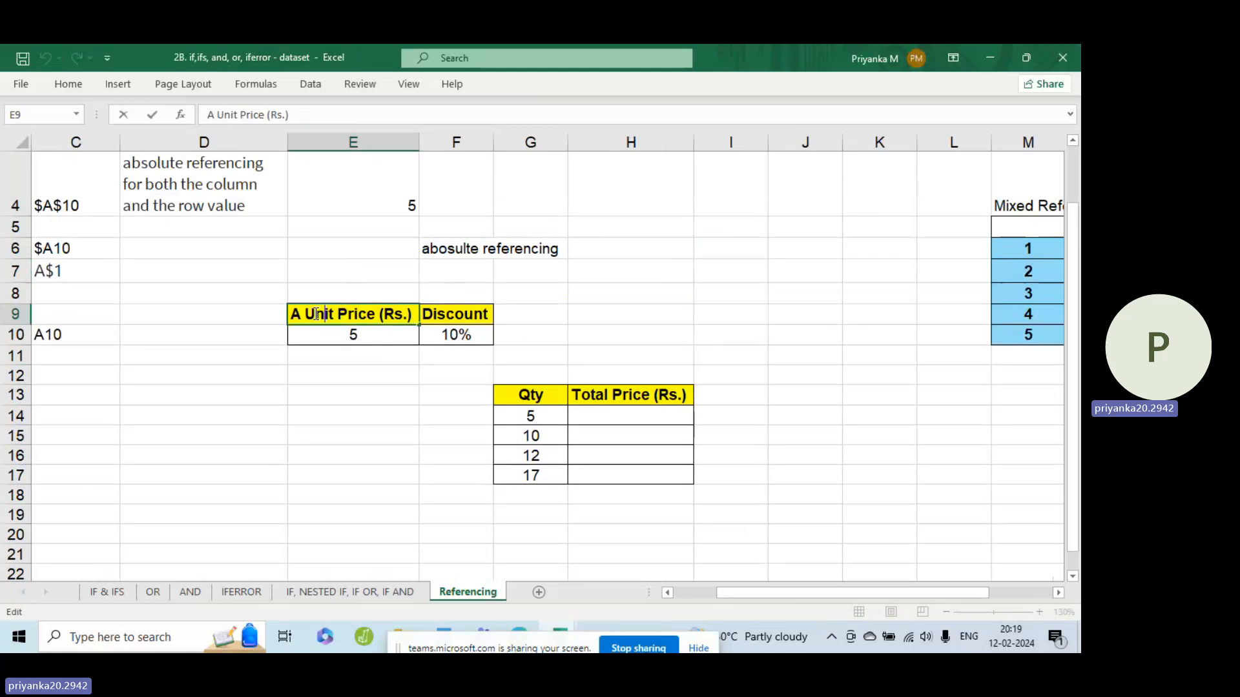
{"action": "type", "text": "Penic"}
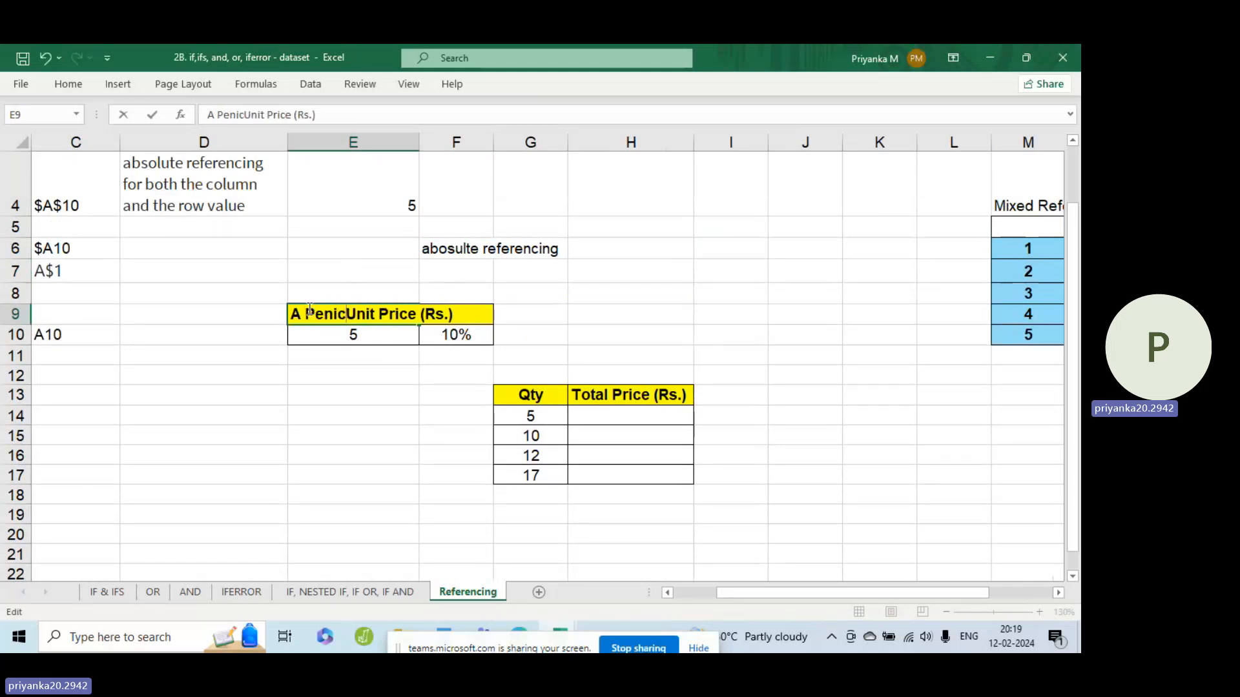
{"action": "key", "text": "BackSpace"}
{"action": "key", "text": "BackSpace"}
{"action": "type", "text": "cil"}
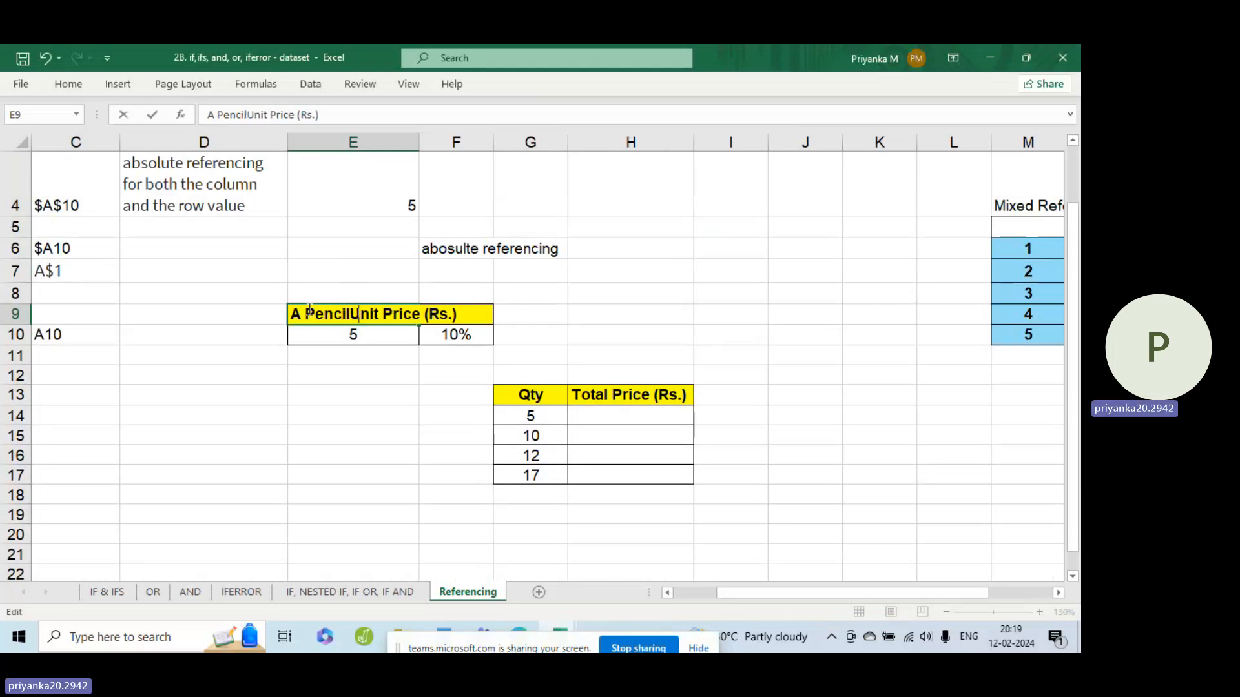
{"action": "type", "text": "s"}
{"action": "key", "text": "Delete"}
{"action": "key", "text": "Delete"}
{"action": "key", "text": "Delete"}
{"action": "key", "text": "Delete"}
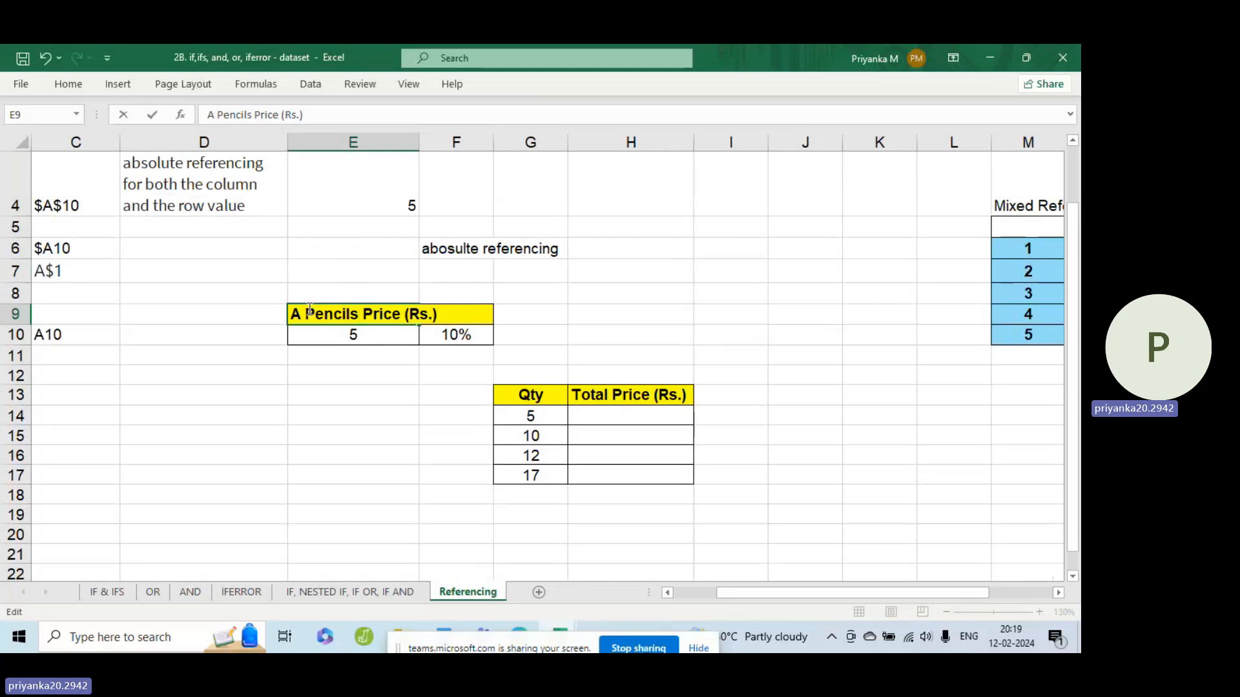
{"action": "left_click", "coordinate": [350, 371]}
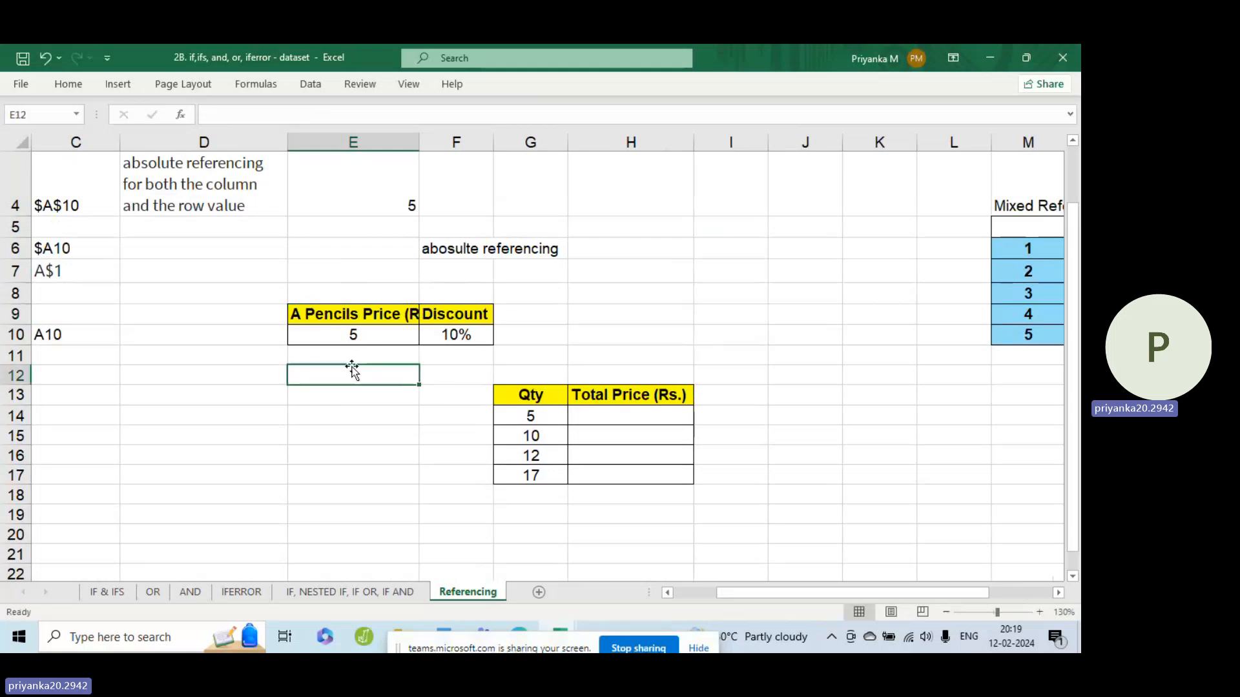
{"action": "double_click", "coordinate": [418, 134]}
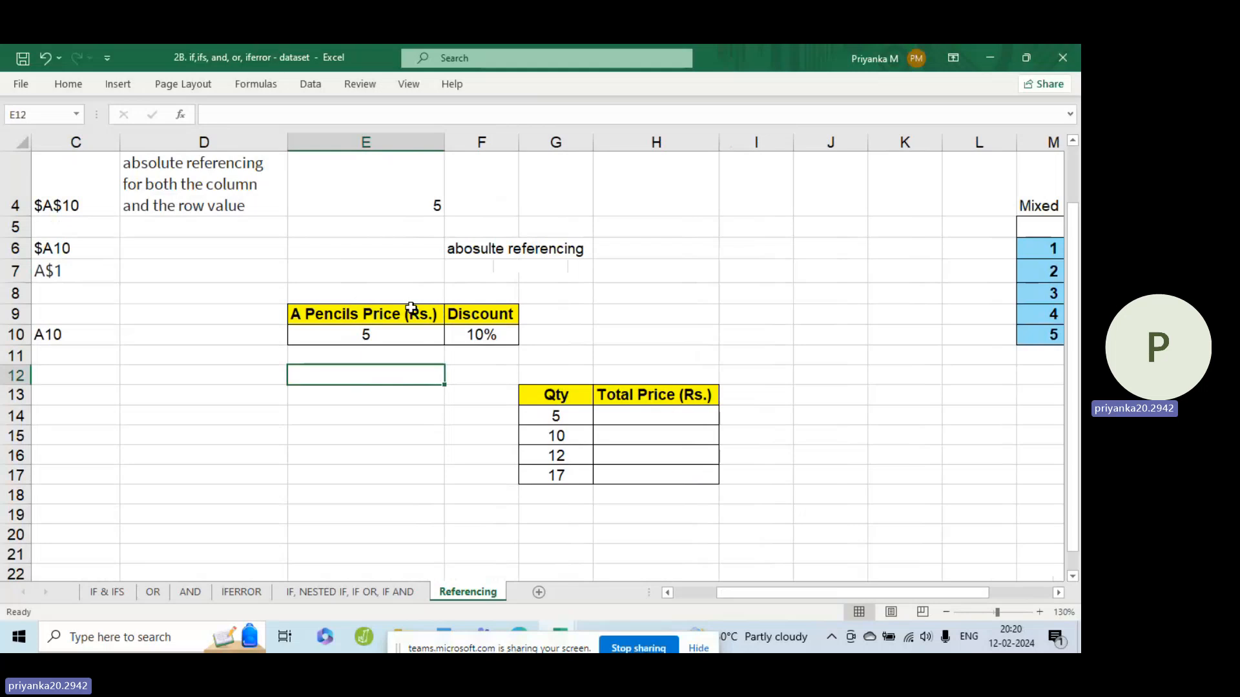
Examine the pencil price in E10, the discount in F10 and each quantity in G14 to G17.
{"action": "left_click", "coordinate": [371, 335]}
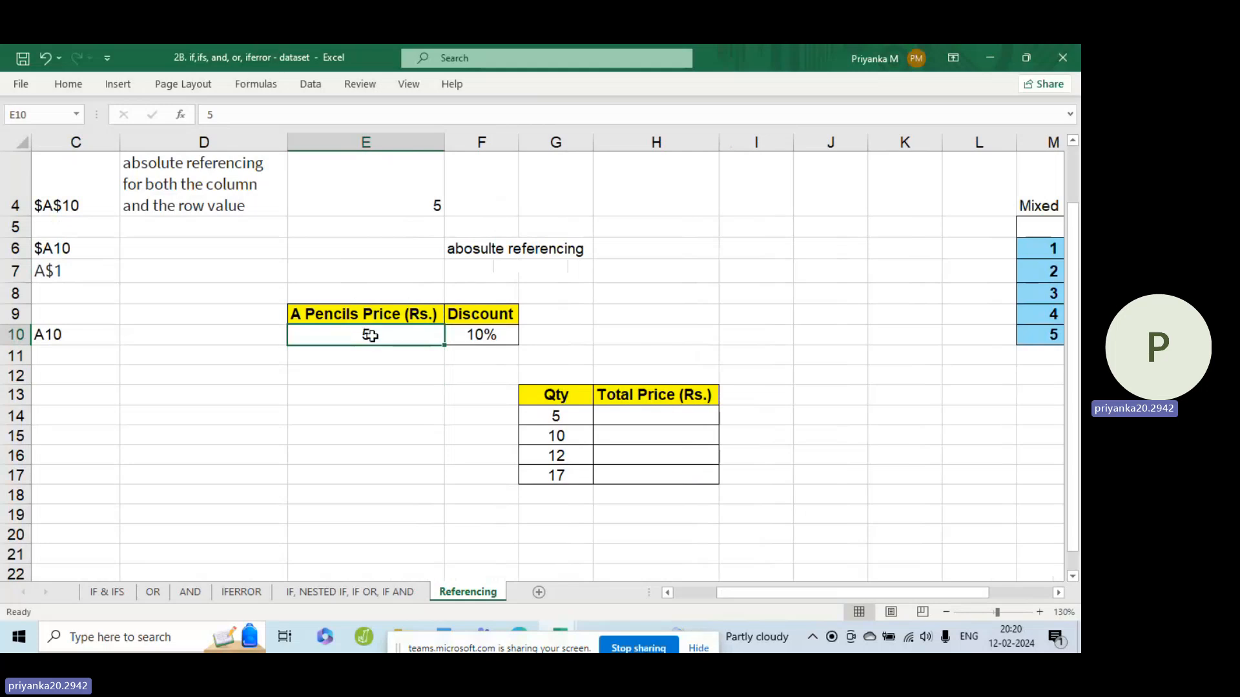
{"action": "left_click", "coordinate": [492, 338]}
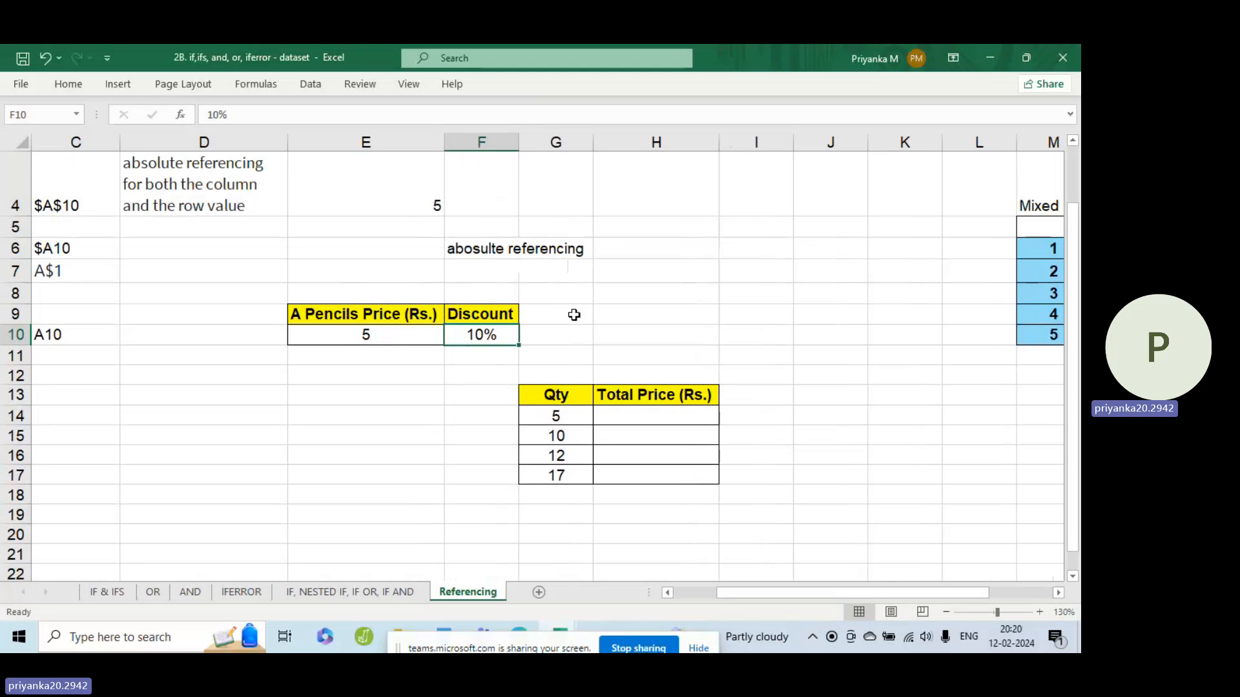
{"action": "left_click", "coordinate": [638, 421]}
{"action": "left_click", "coordinate": [567, 394]}
{"action": "left_click", "coordinate": [554, 416]}
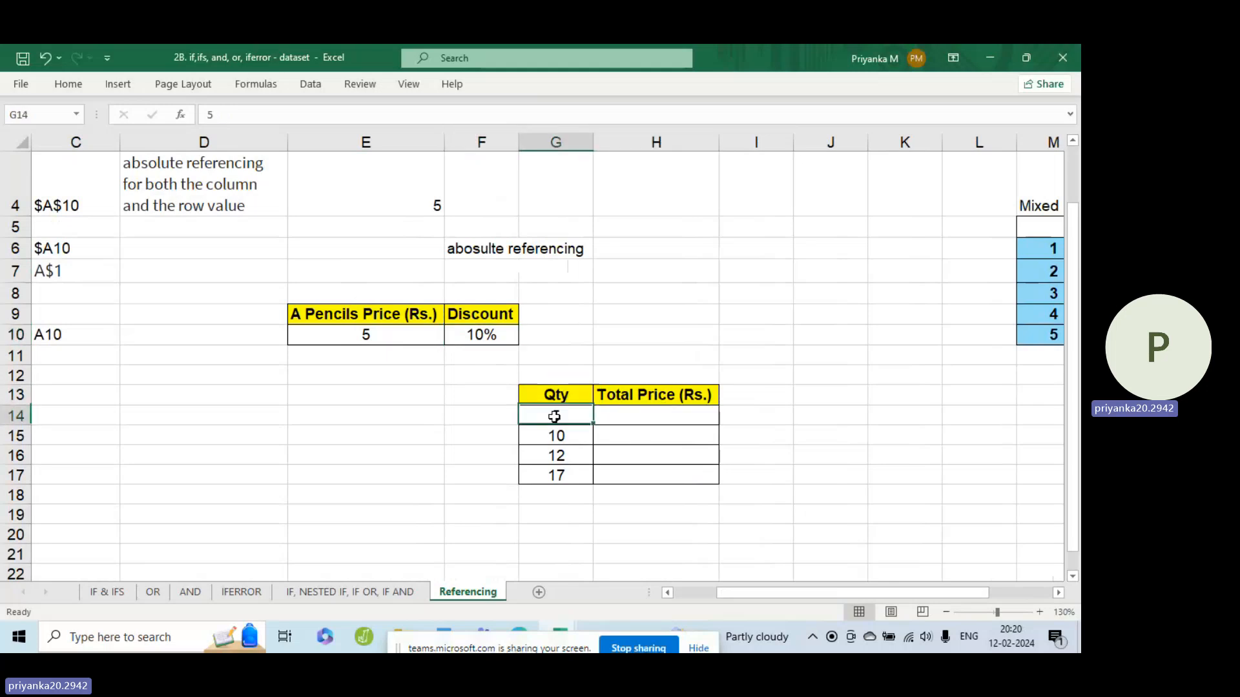
{"action": "left_click", "coordinate": [559, 435]}
{"action": "left_click", "coordinate": [557, 456]}
{"action": "left_click", "coordinate": [556, 474]}
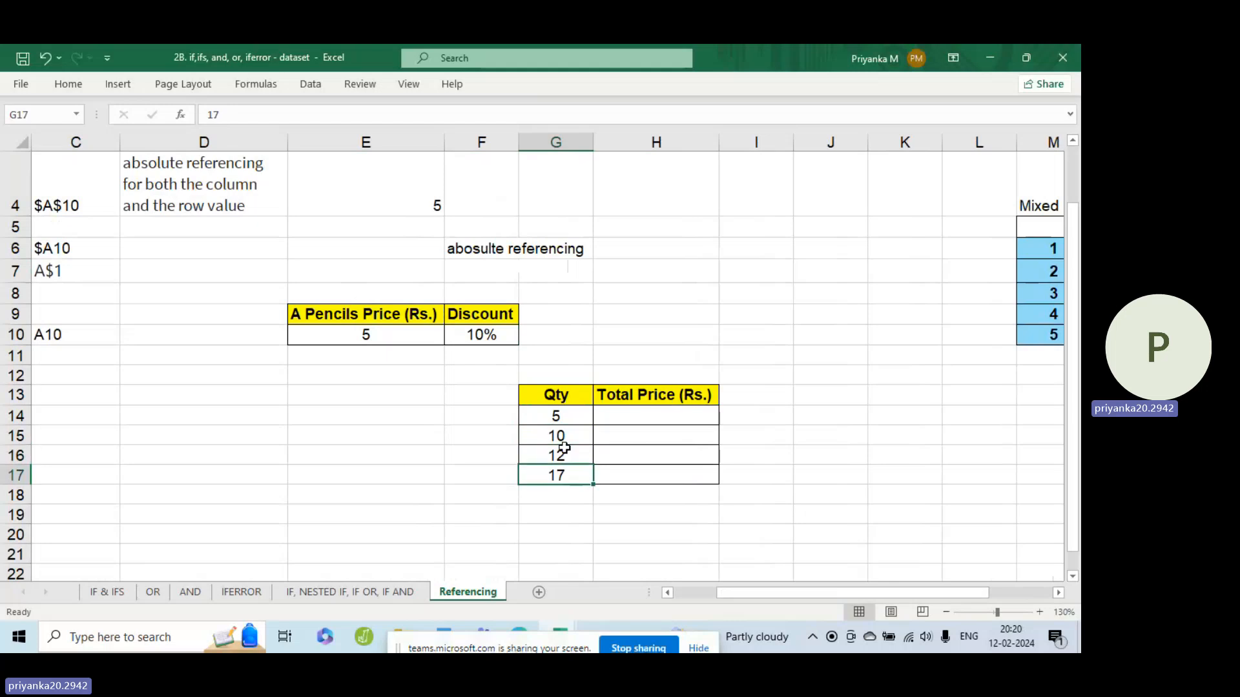
{"action": "left_click", "coordinate": [569, 416]}
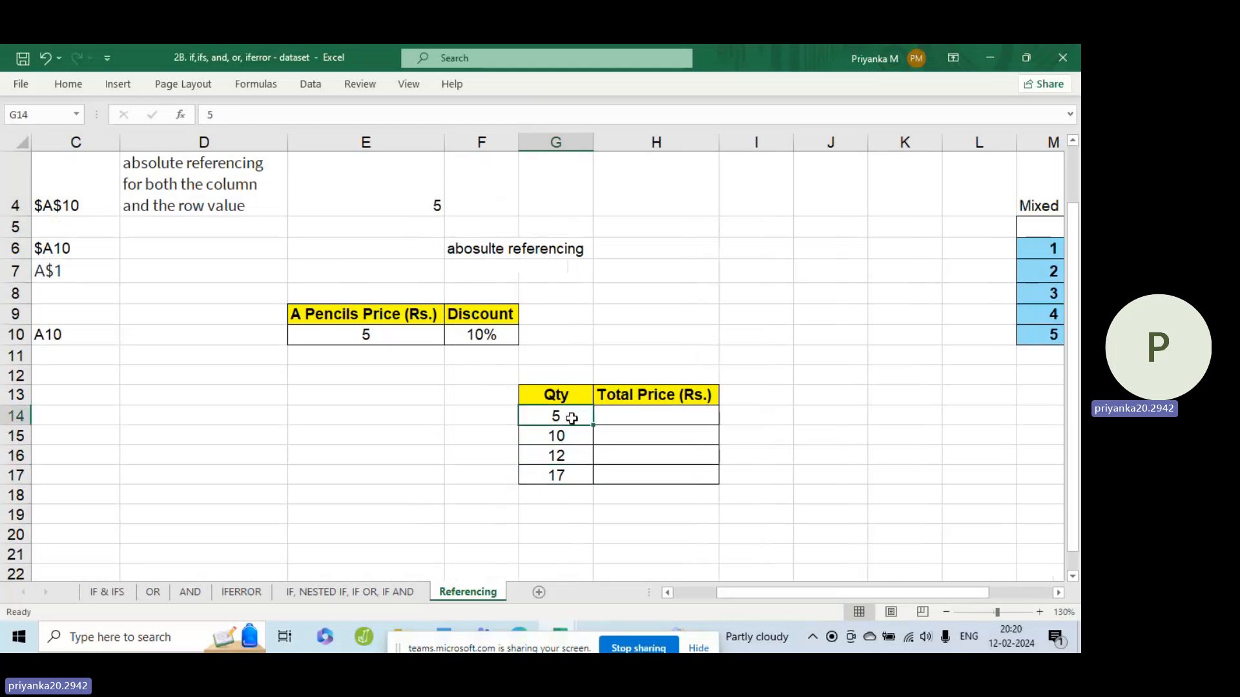
{"action": "left_click", "coordinate": [570, 439]}
{"action": "left_click", "coordinate": [570, 456]}
{"action": "left_click", "coordinate": [571, 473]}
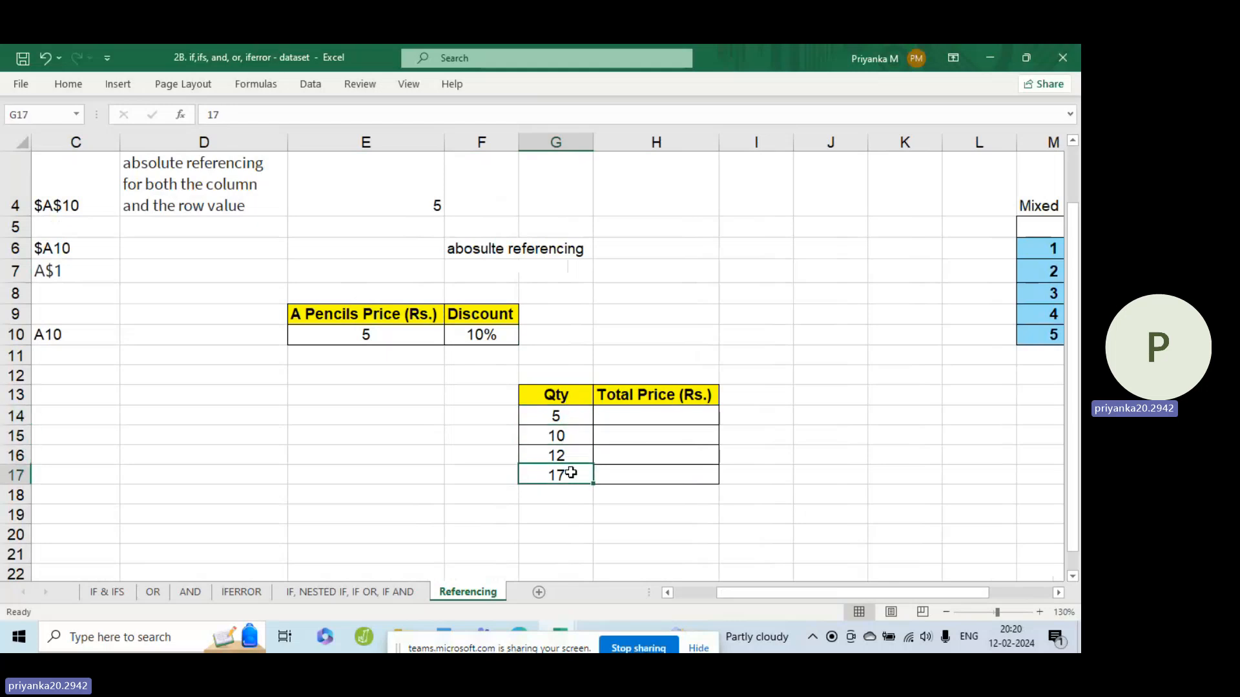
Calculate the first total price in H14 with =E10*F10*G14 and fill the formula down to H17.
{"action": "left_click", "coordinate": [649, 417]}
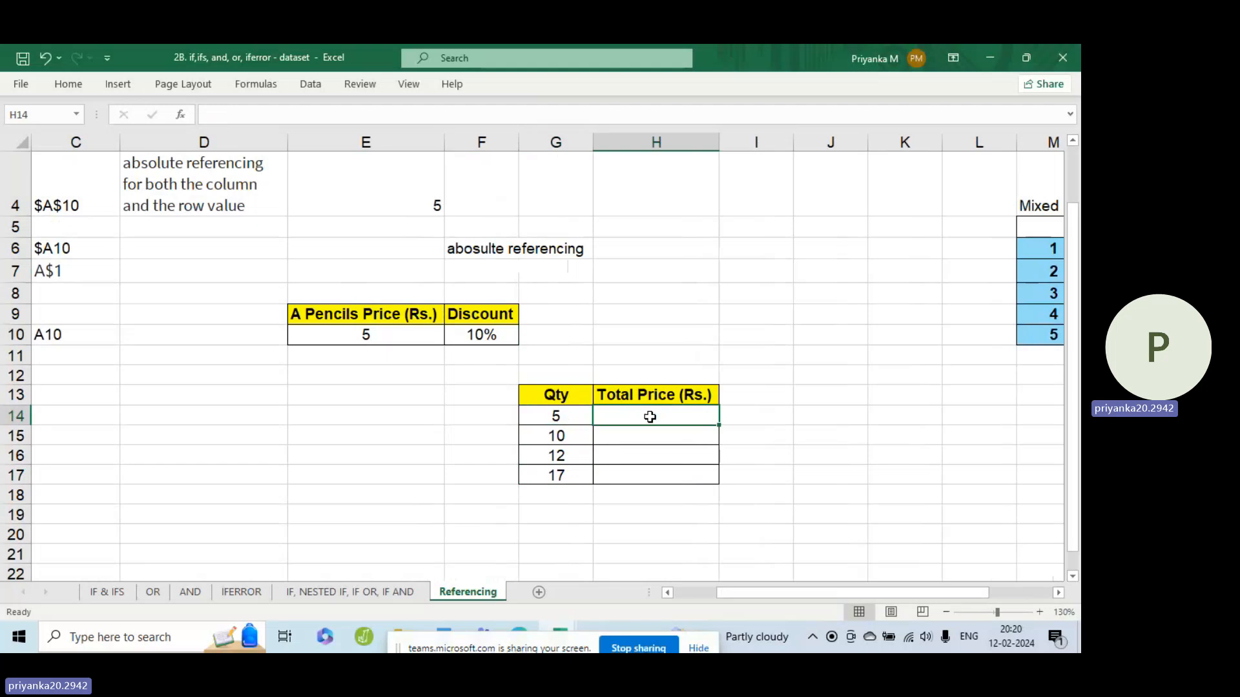
{"action": "type", "text": "="}
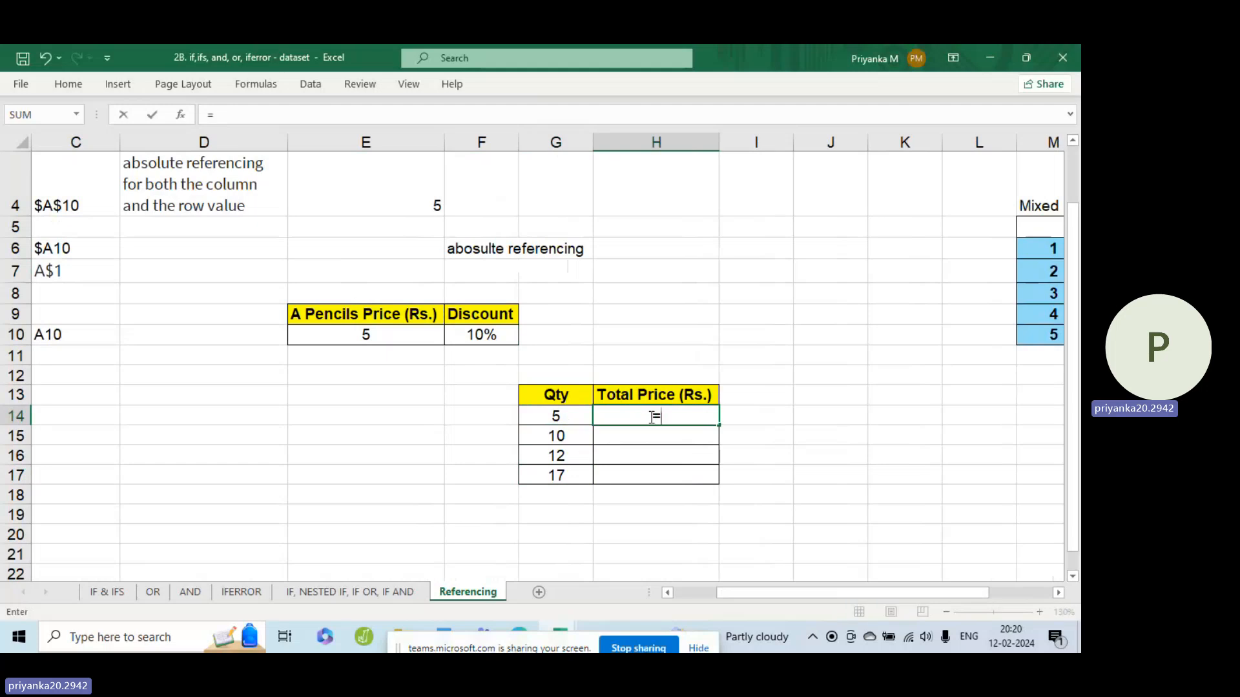
{"action": "left_click", "coordinate": [375, 333]}
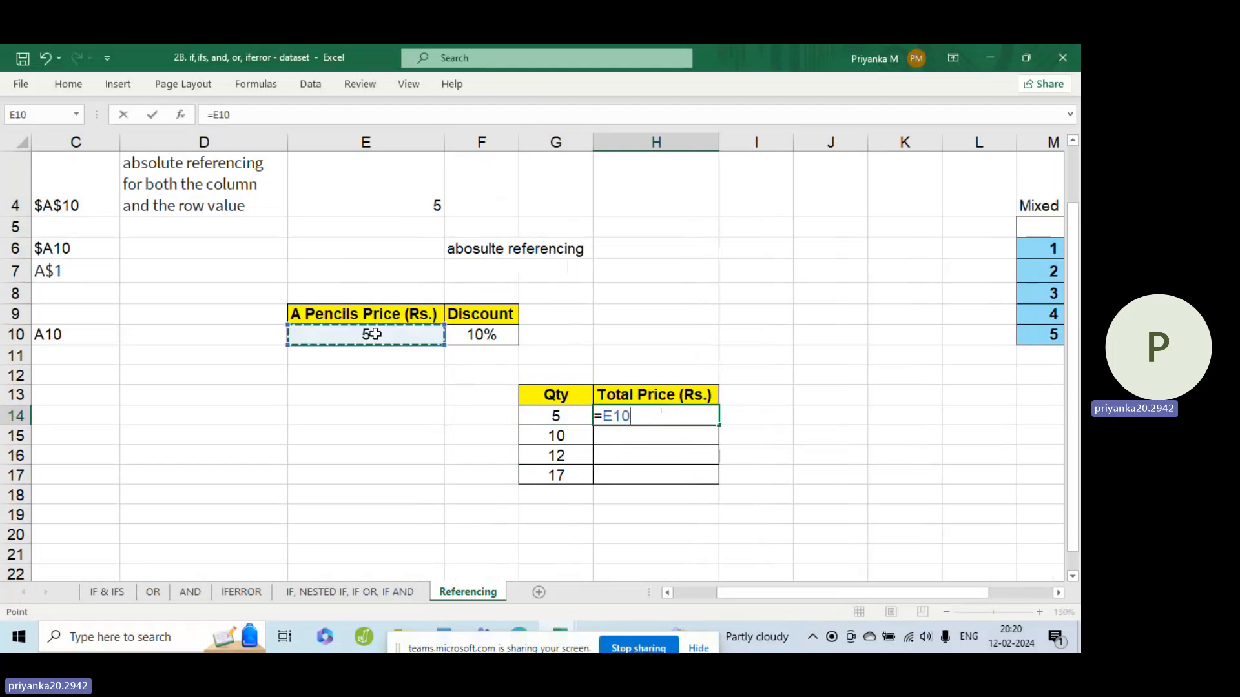
{"action": "type", "text": "*"}
{"action": "left_click", "coordinate": [493, 338]}
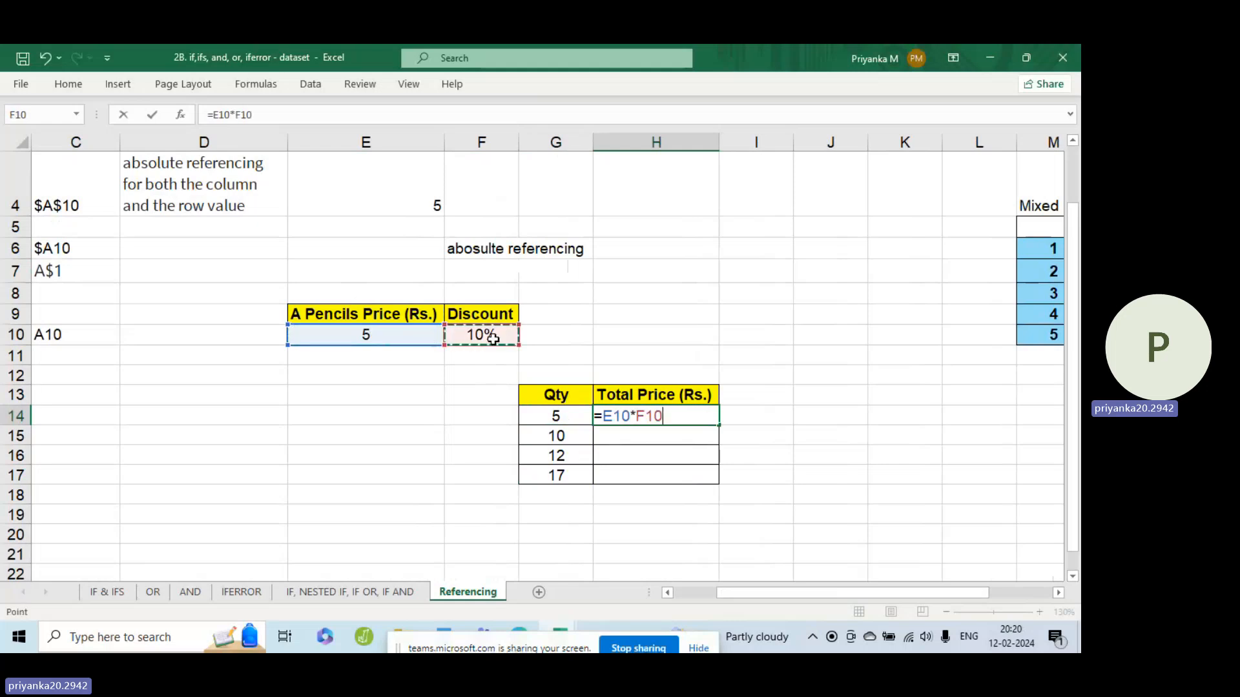
{"action": "type", "text": "*"}
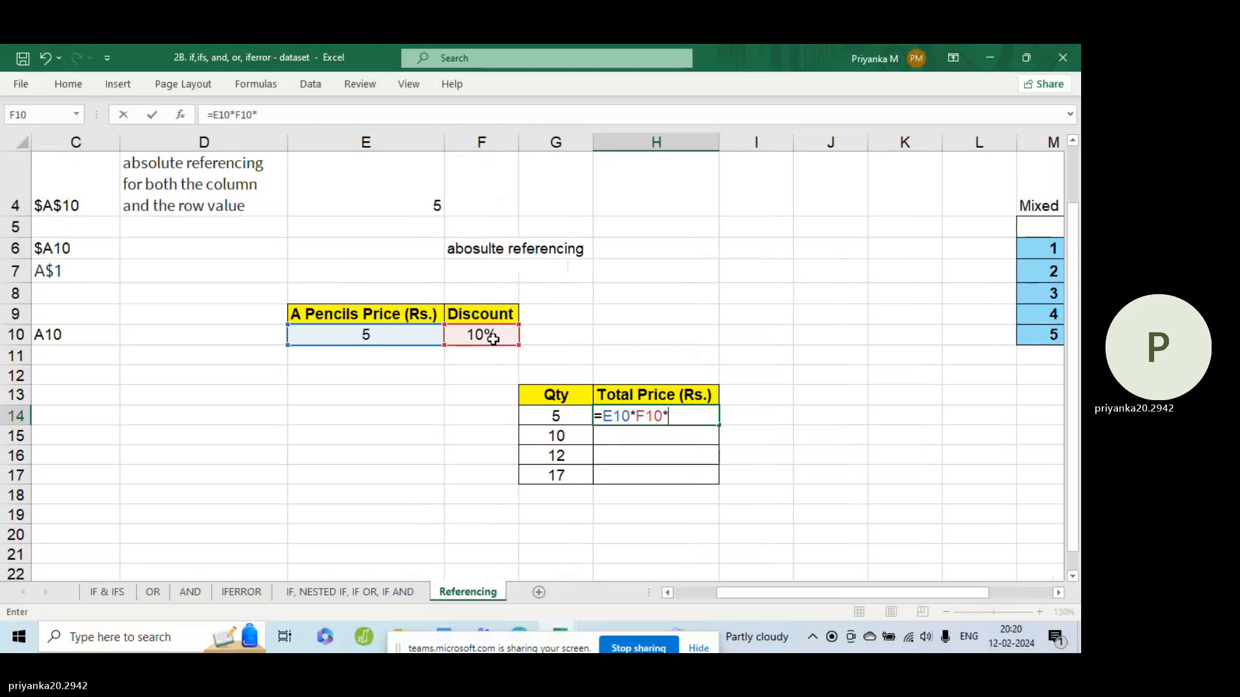
{"action": "left_click", "coordinate": [548, 420]}
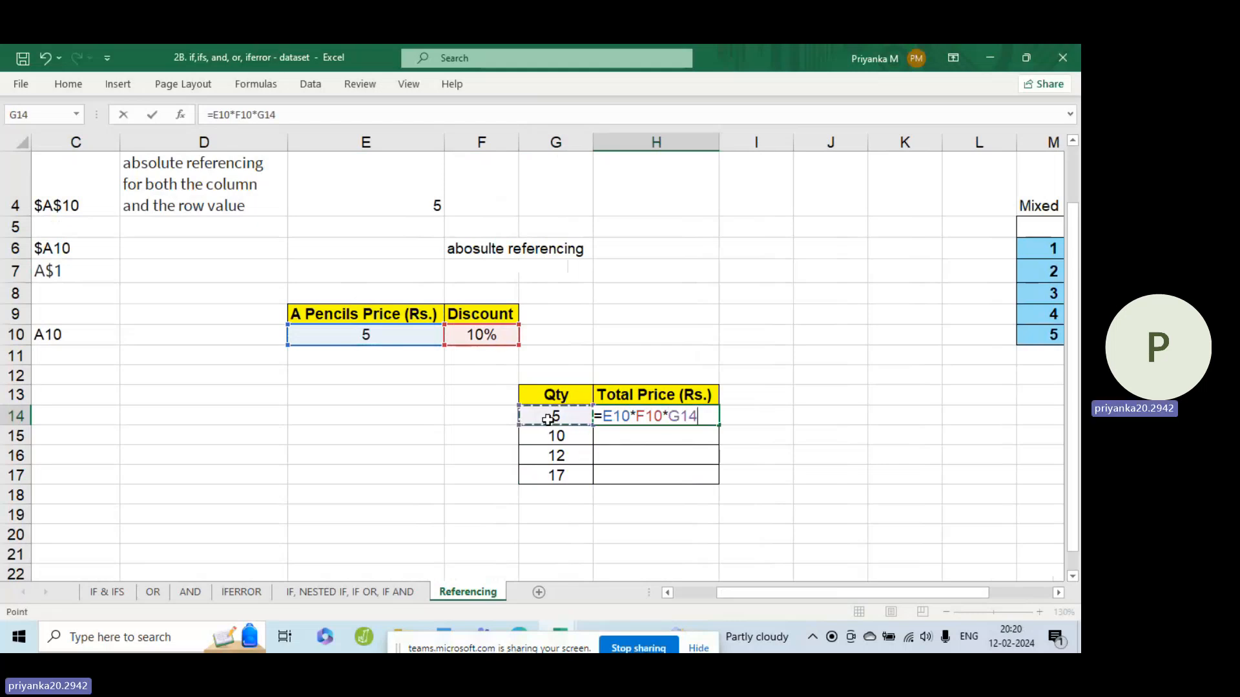
{"action": "key", "text": "Return"}
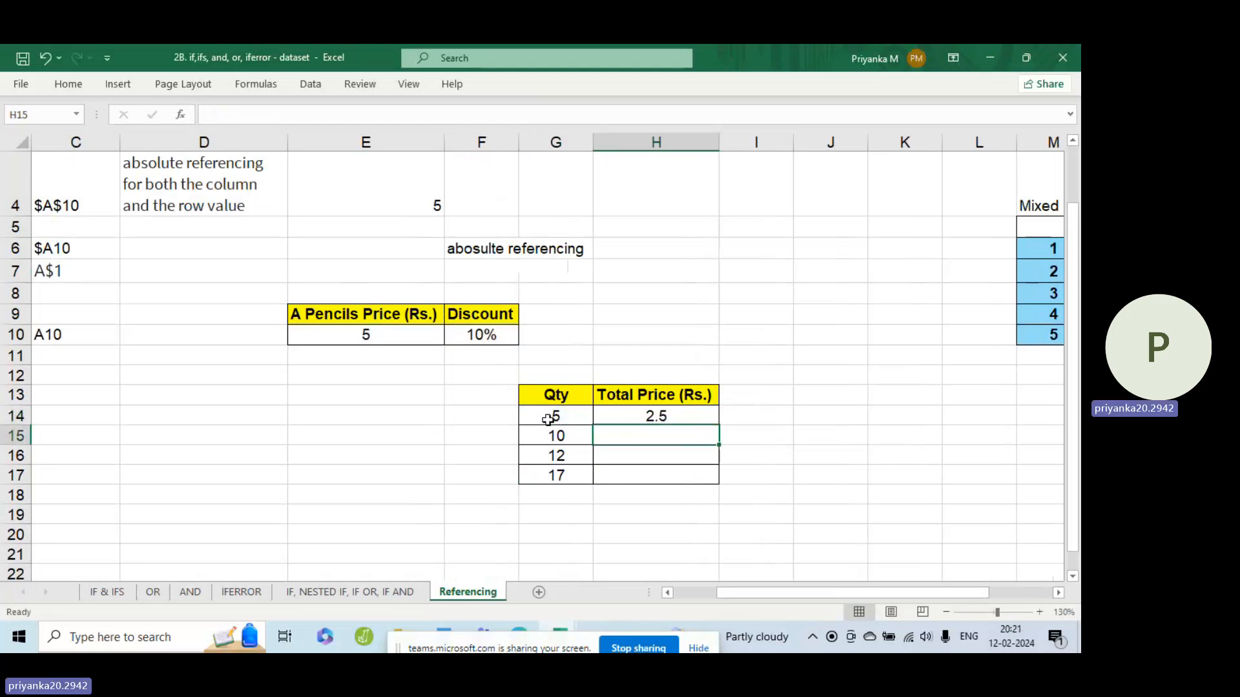
{"action": "left_click", "coordinate": [709, 418]}
{"action": "double_click", "coordinate": [718, 425]}
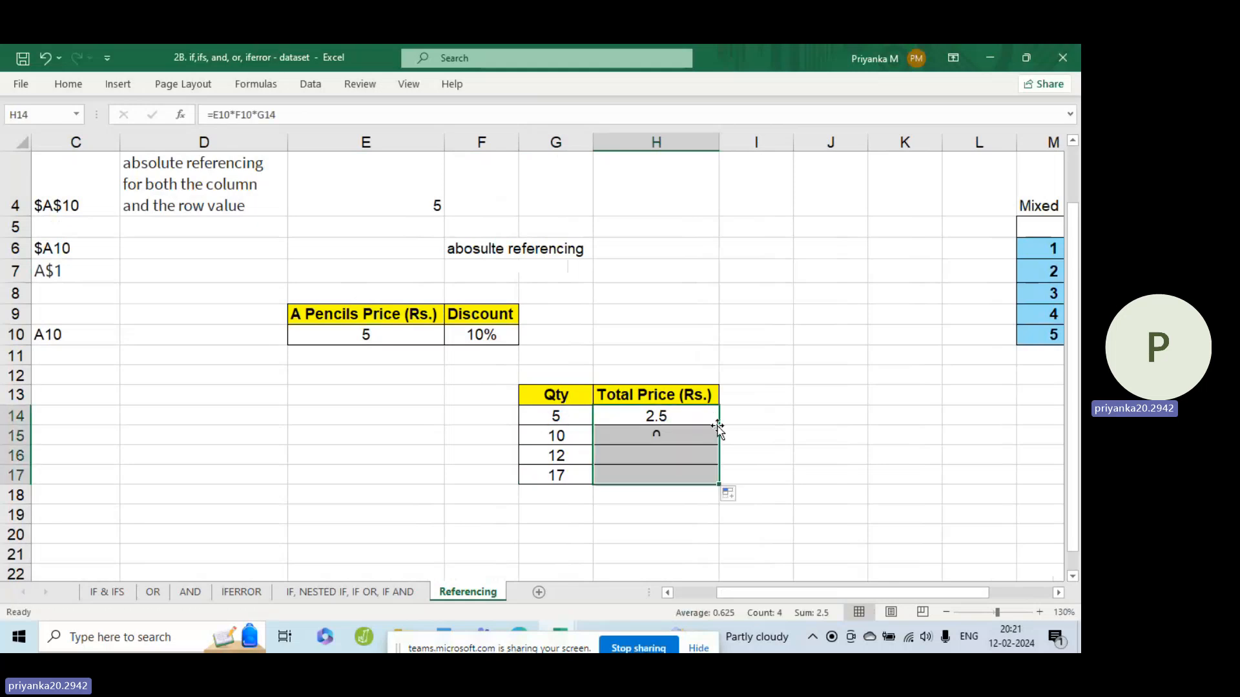
Examine the cell references in the total price formulas in H14, H15 and H16 without changing them.
{"action": "left_click", "coordinate": [685, 432]}
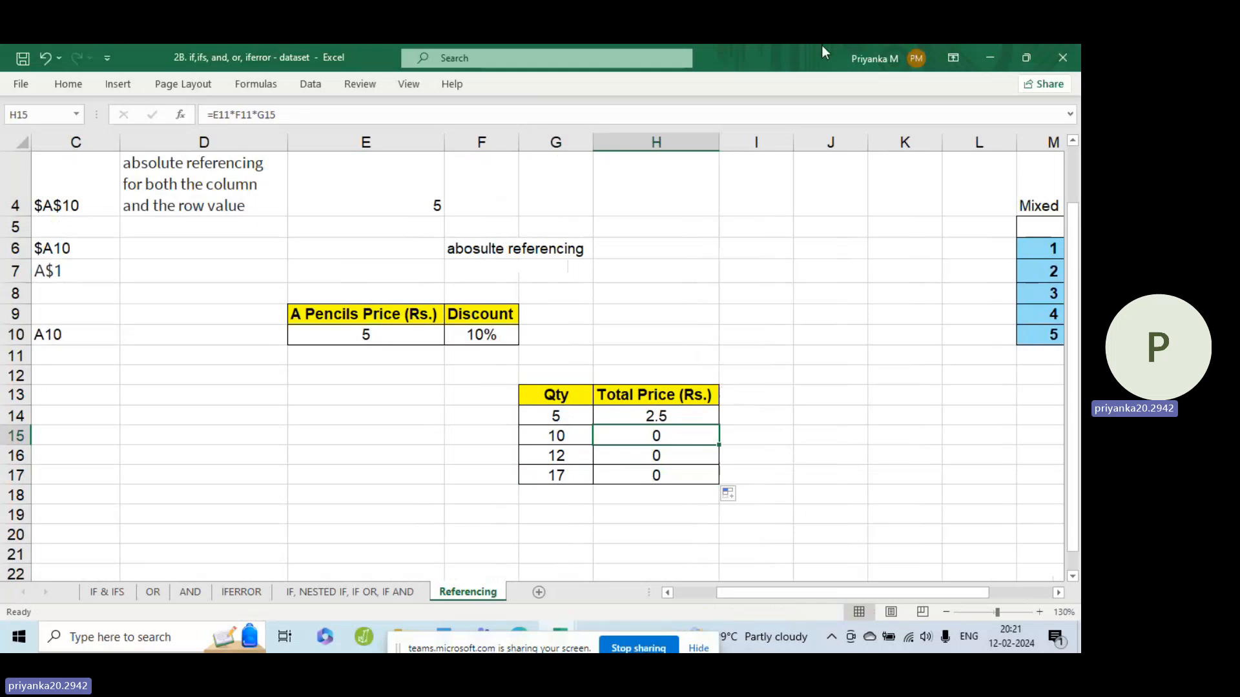
{"action": "double_click", "coordinate": [662, 435]}
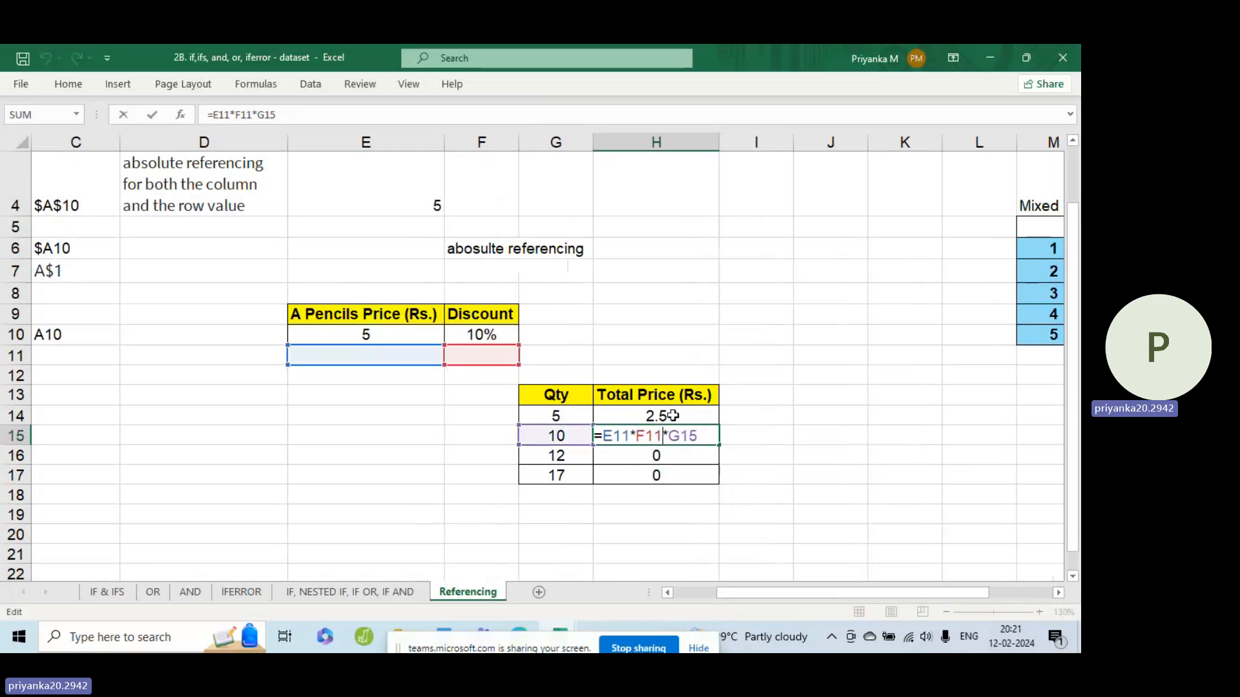
{"action": "double_click", "coordinate": [673, 415]}
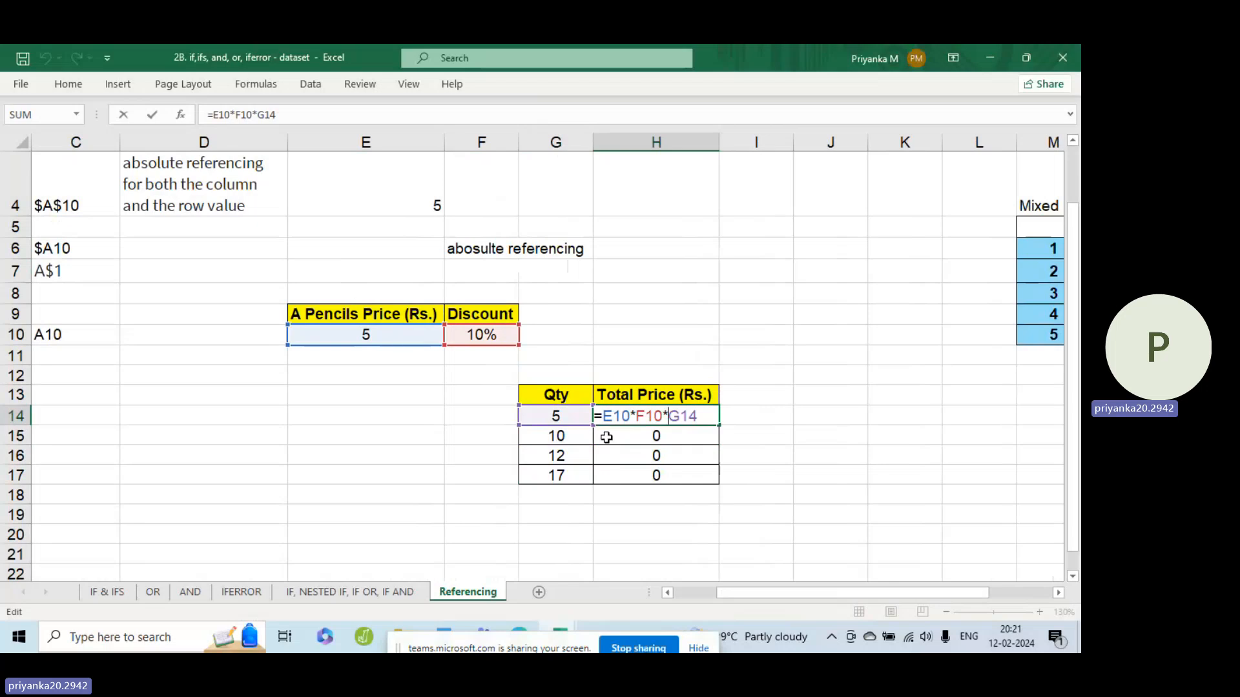
{"action": "left_click", "coordinate": [666, 436]}
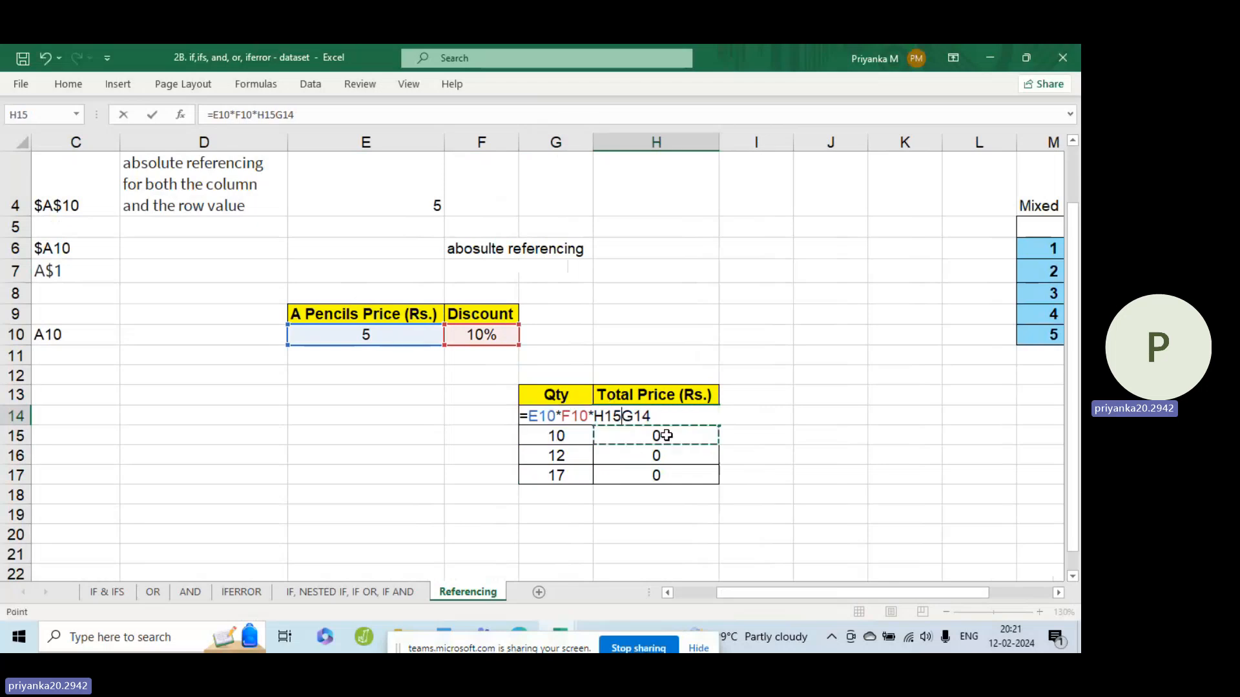
{"action": "key", "text": "Escape"}
{"action": "left_click", "coordinate": [665, 436]}
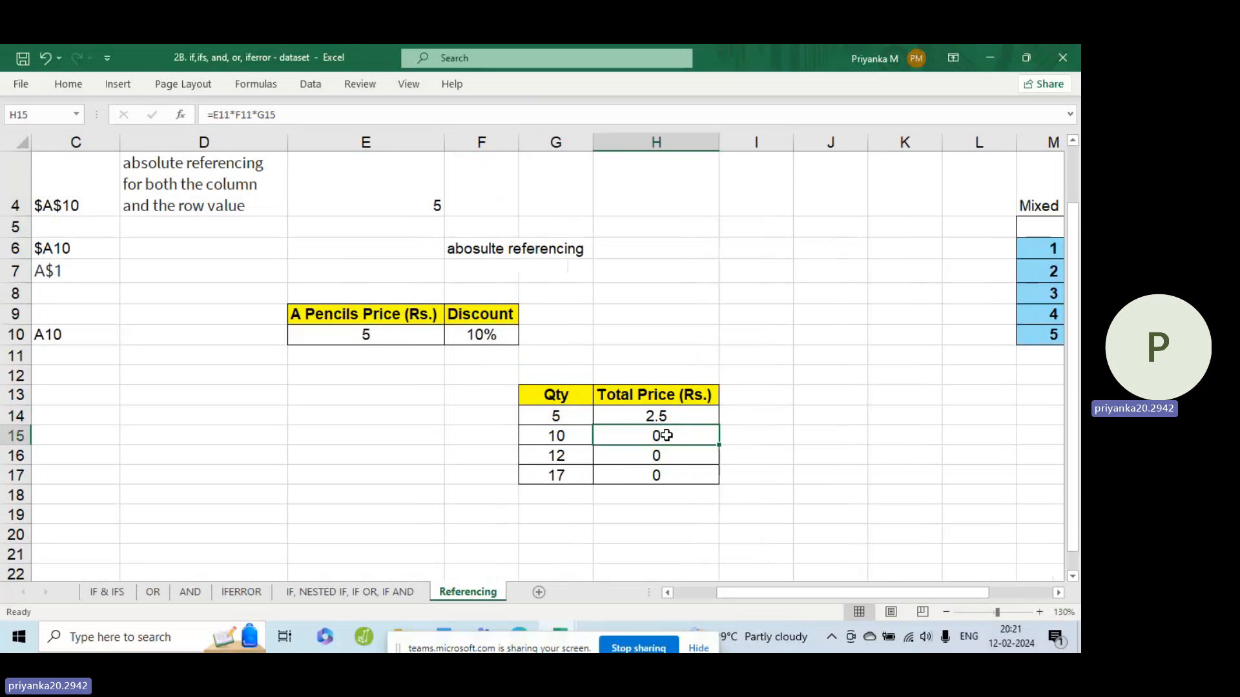
{"action": "double_click", "coordinate": [665, 436]}
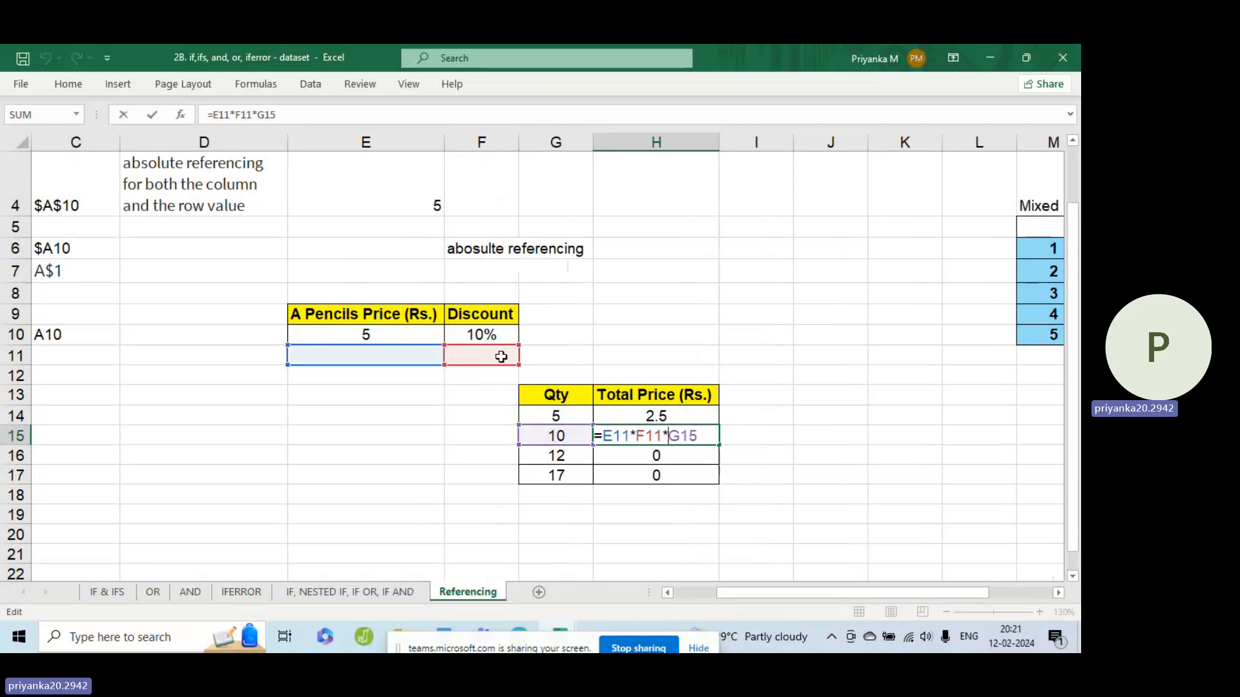
{"action": "left_click", "coordinate": [646, 457]}
{"action": "key", "text": "Escape"}
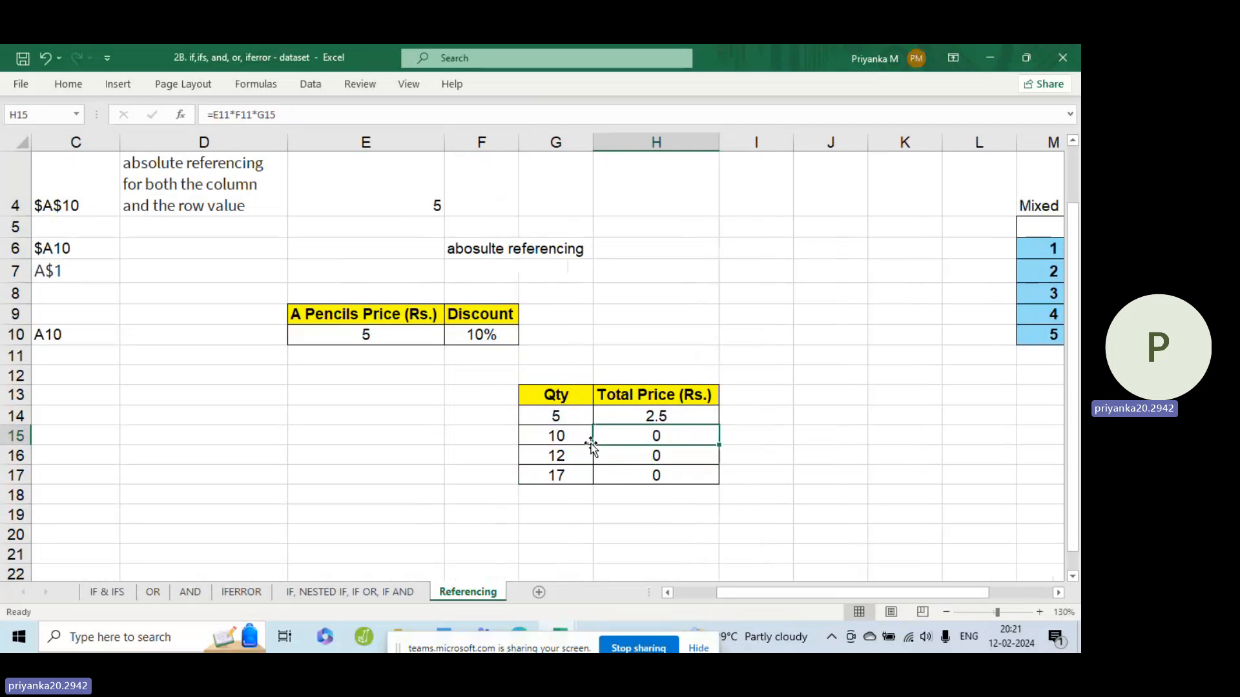
{"action": "left_click", "coordinate": [694, 458]}
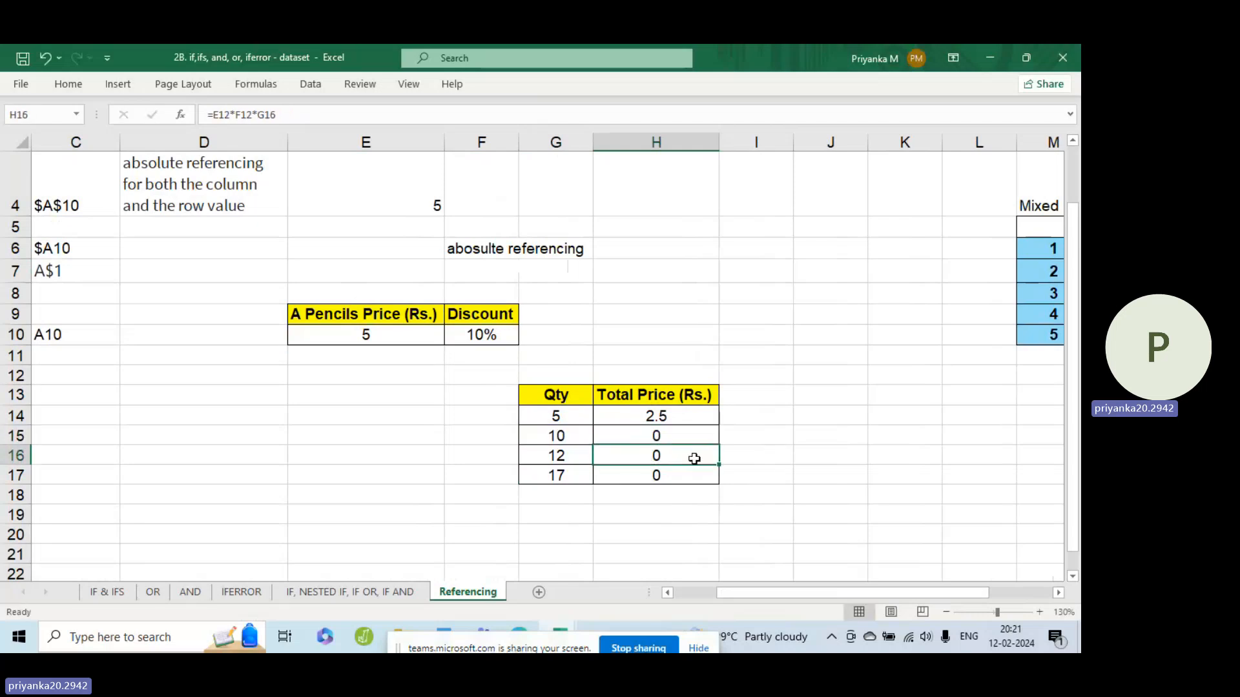
{"action": "double_click", "coordinate": [694, 459]}
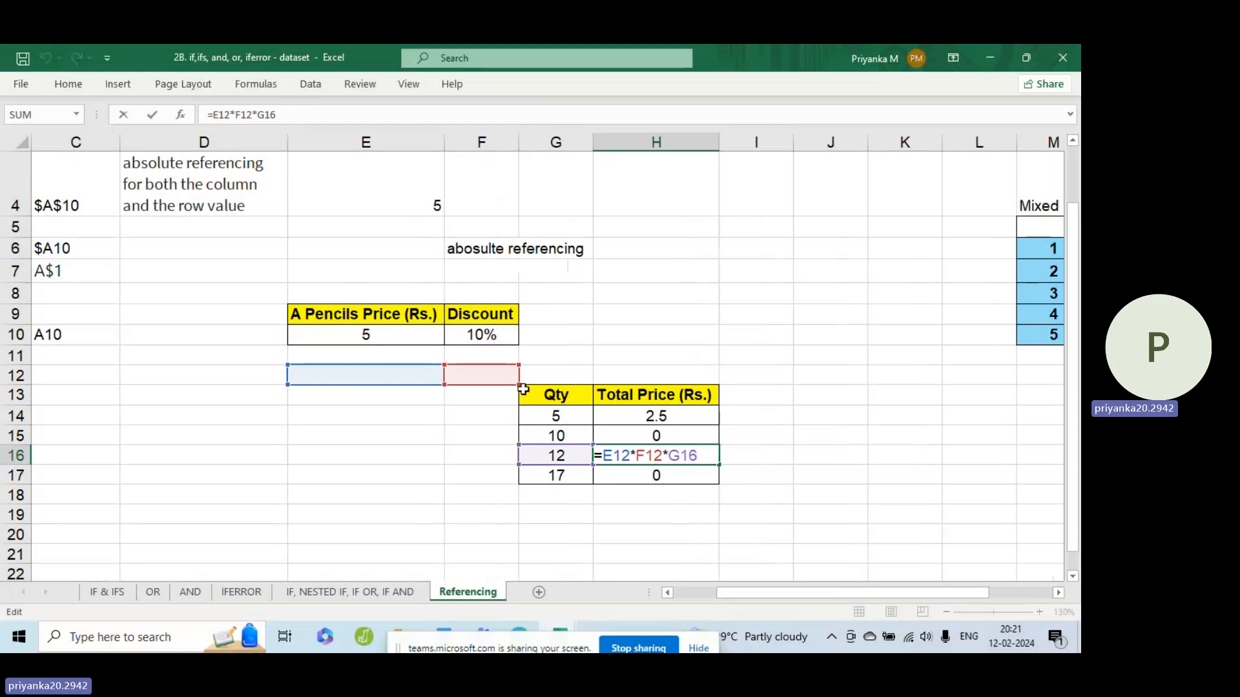
{"action": "left_click", "coordinate": [656, 414]}
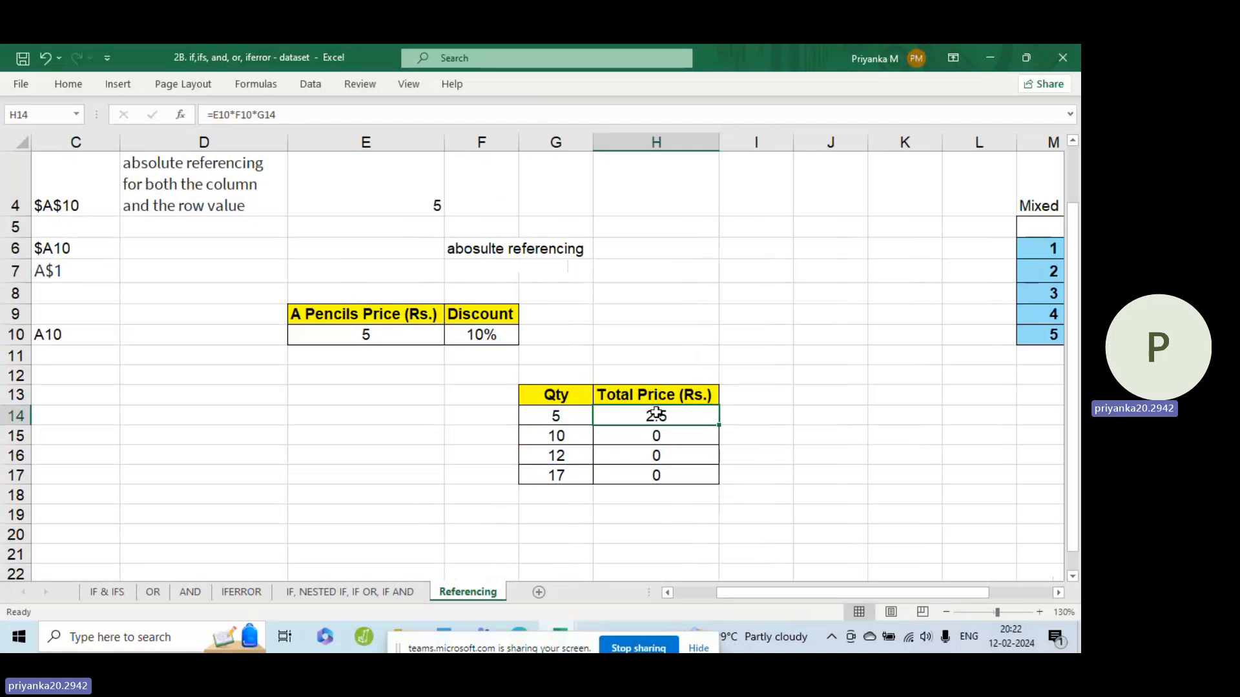
Examine column E, the pencil price cell E10 and the discount cell F10 used by the total price formula.
{"action": "left_click", "coordinate": [366, 142]}
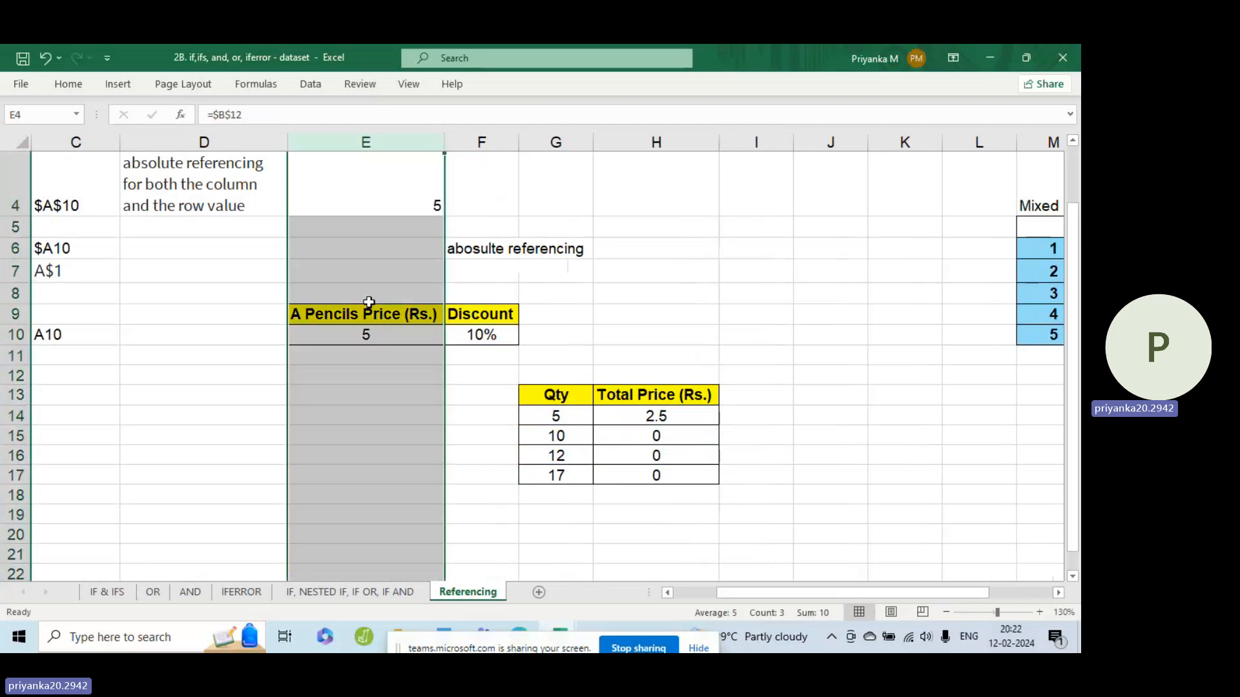
{"action": "left_click", "coordinate": [368, 334]}
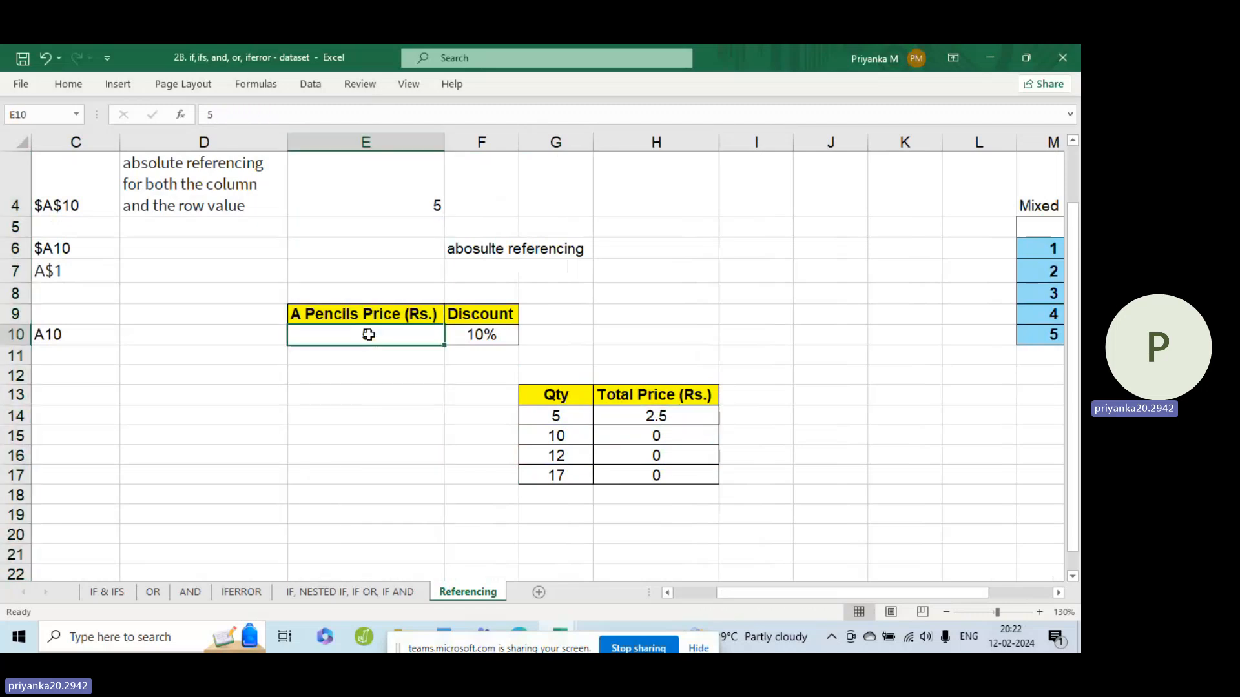
{"action": "left_click", "coordinate": [386, 141]}
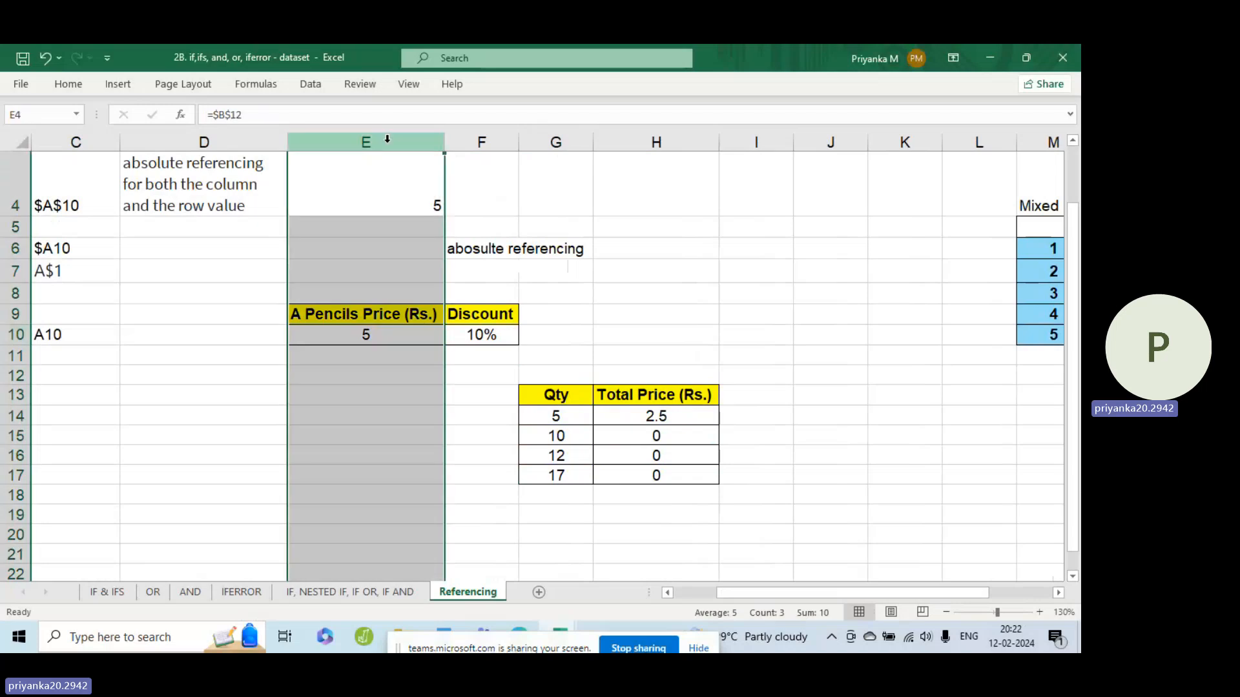
{"action": "left_click", "coordinate": [410, 336]}
{"action": "left_click", "coordinate": [483, 336]}
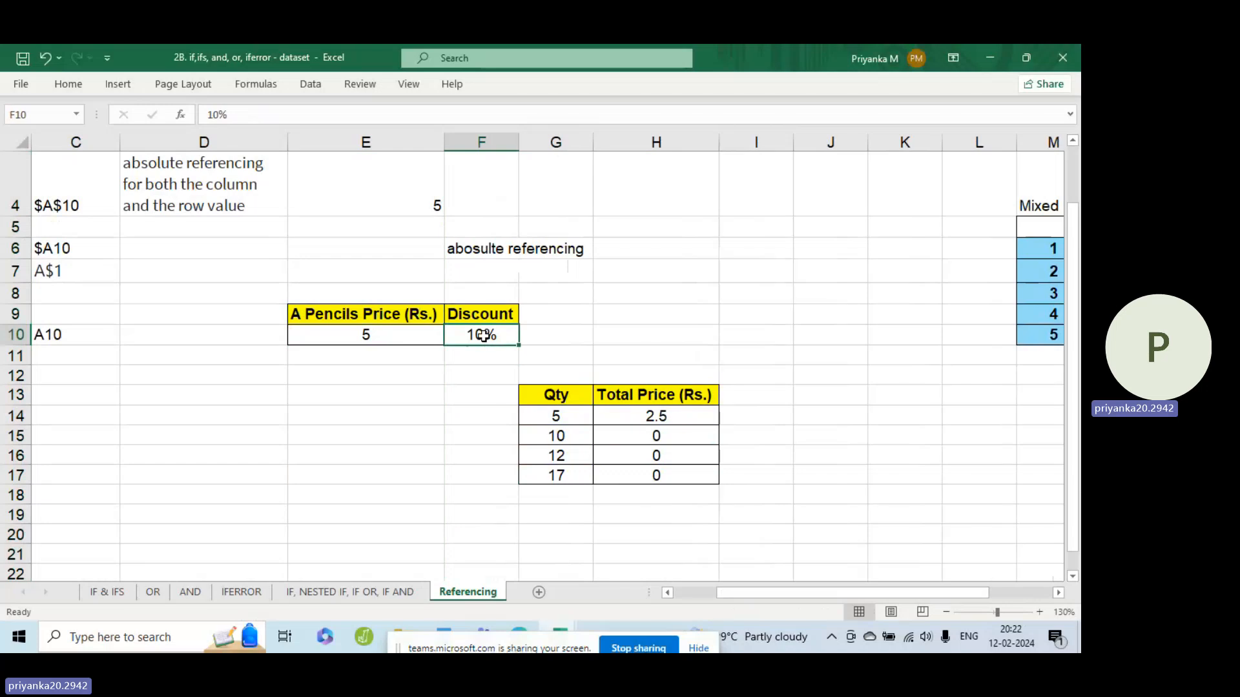
Make the price and discount references in H14 absolute, as =$E$10*$F$10*G14, and fill the formula down to H17.
{"action": "left_click", "coordinate": [677, 417]}
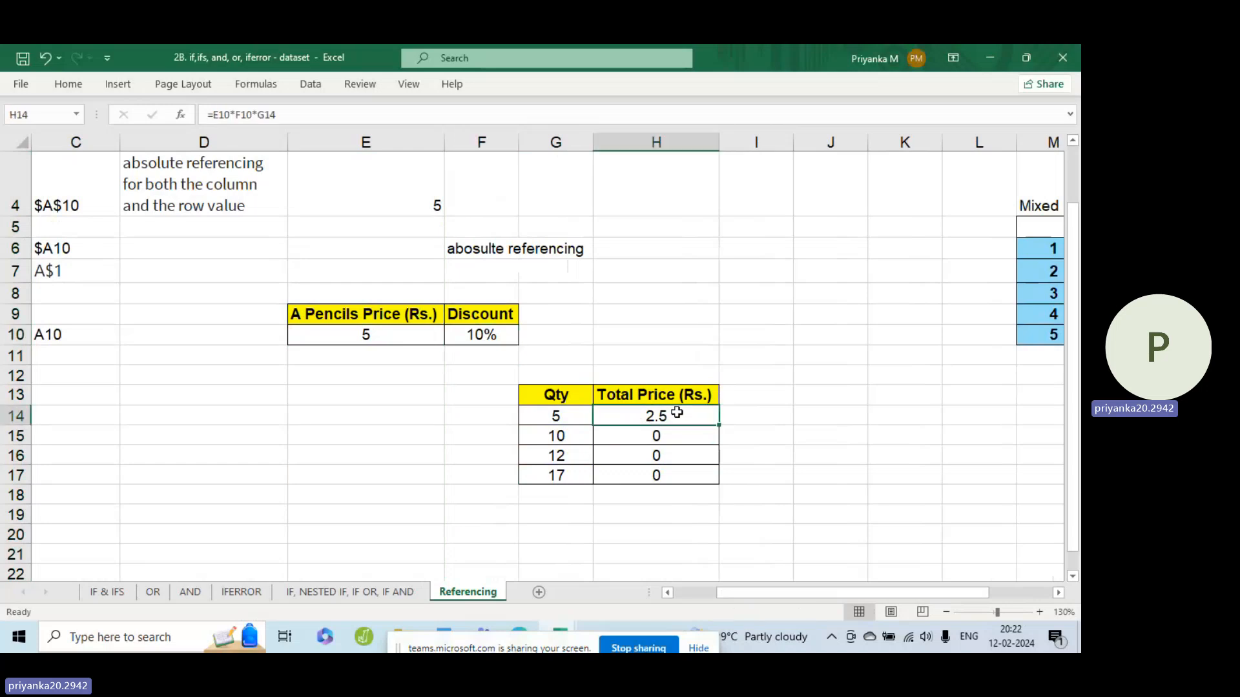
{"action": "double_click", "coordinate": [677, 415]}
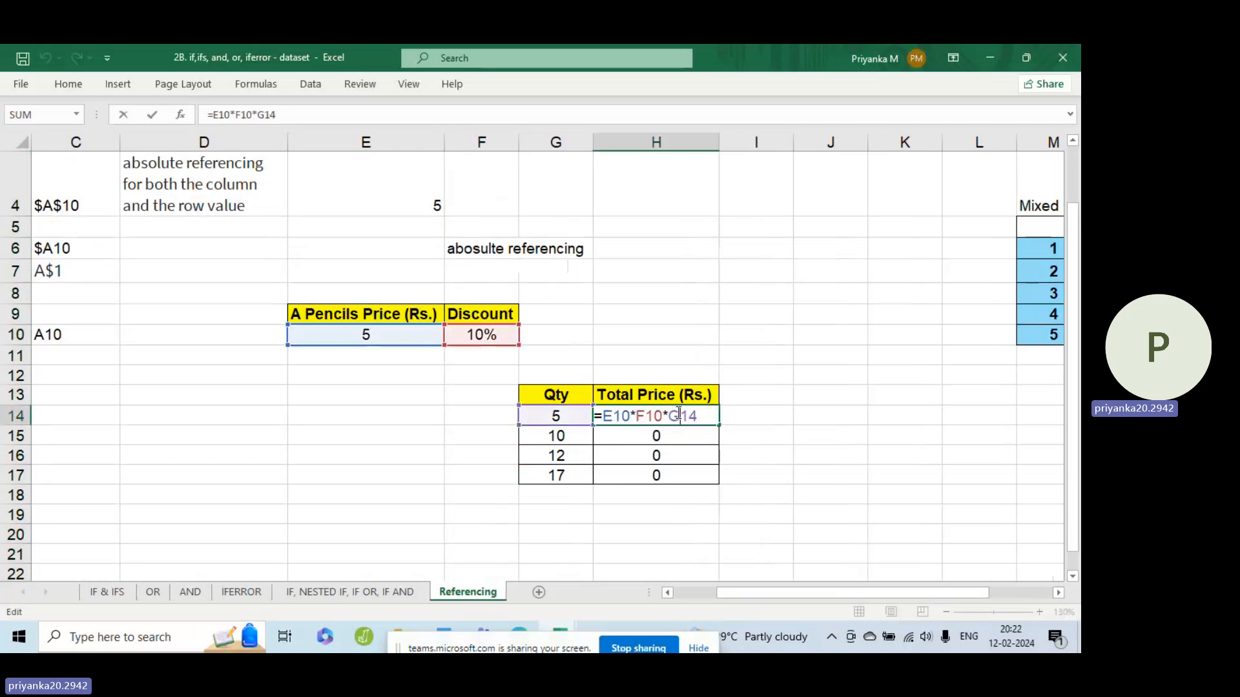
{"action": "left_click", "coordinate": [606, 420]}
{"action": "key", "text": "F4"}
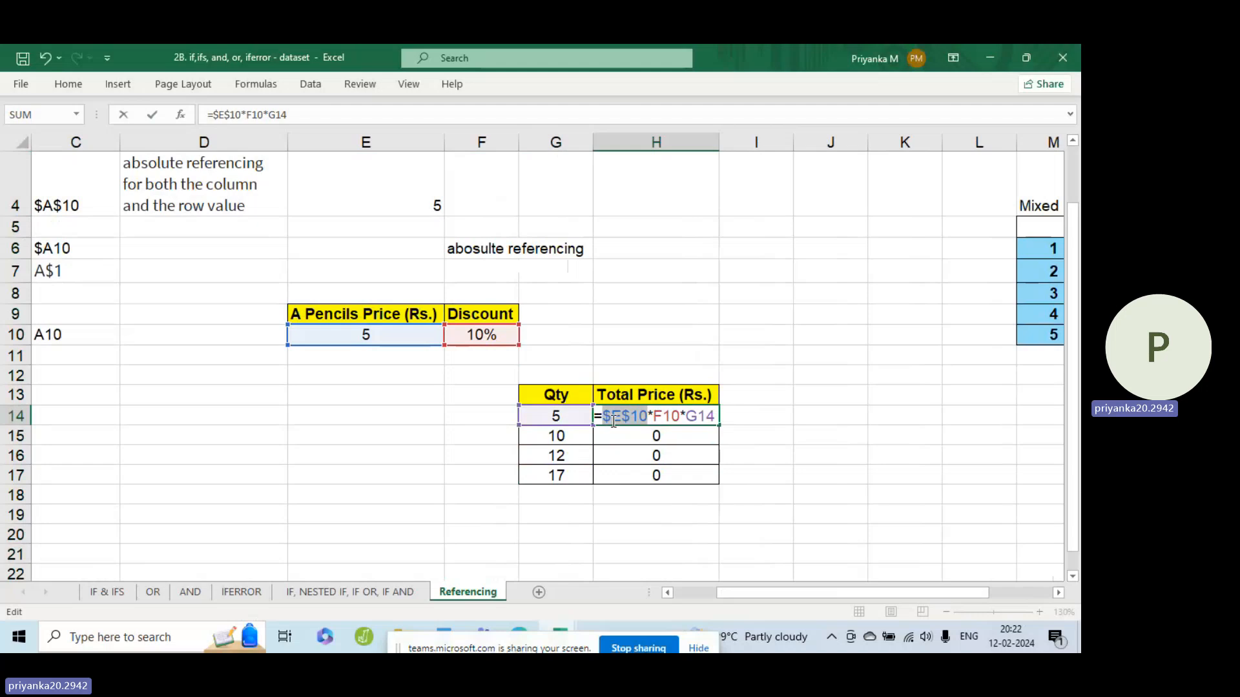
{"action": "left_click", "coordinate": [675, 419]}
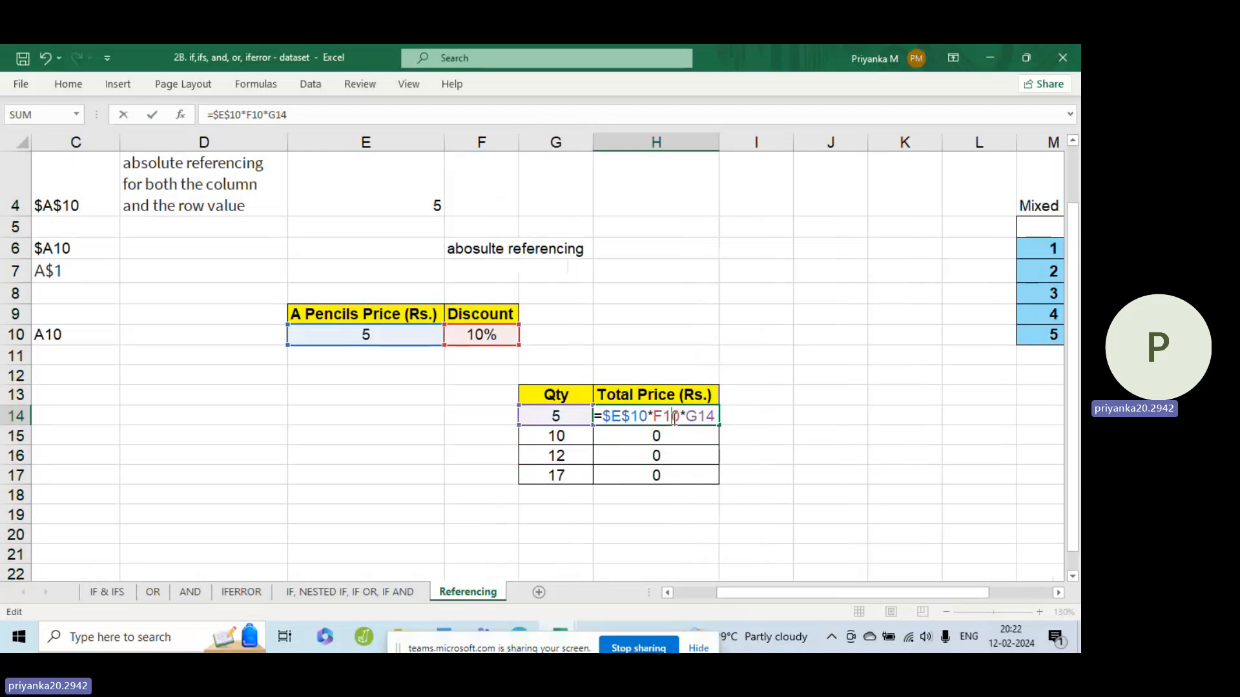
{"action": "key", "text": "F4"}
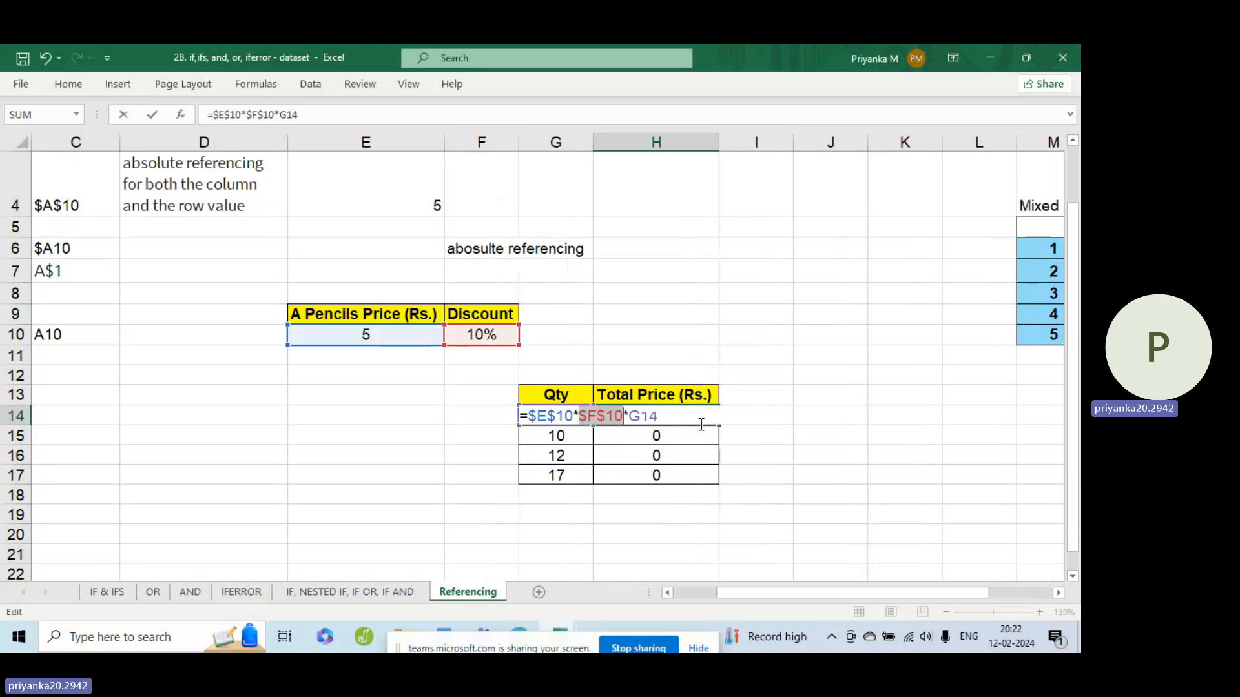
{"action": "left_click", "coordinate": [695, 422]}
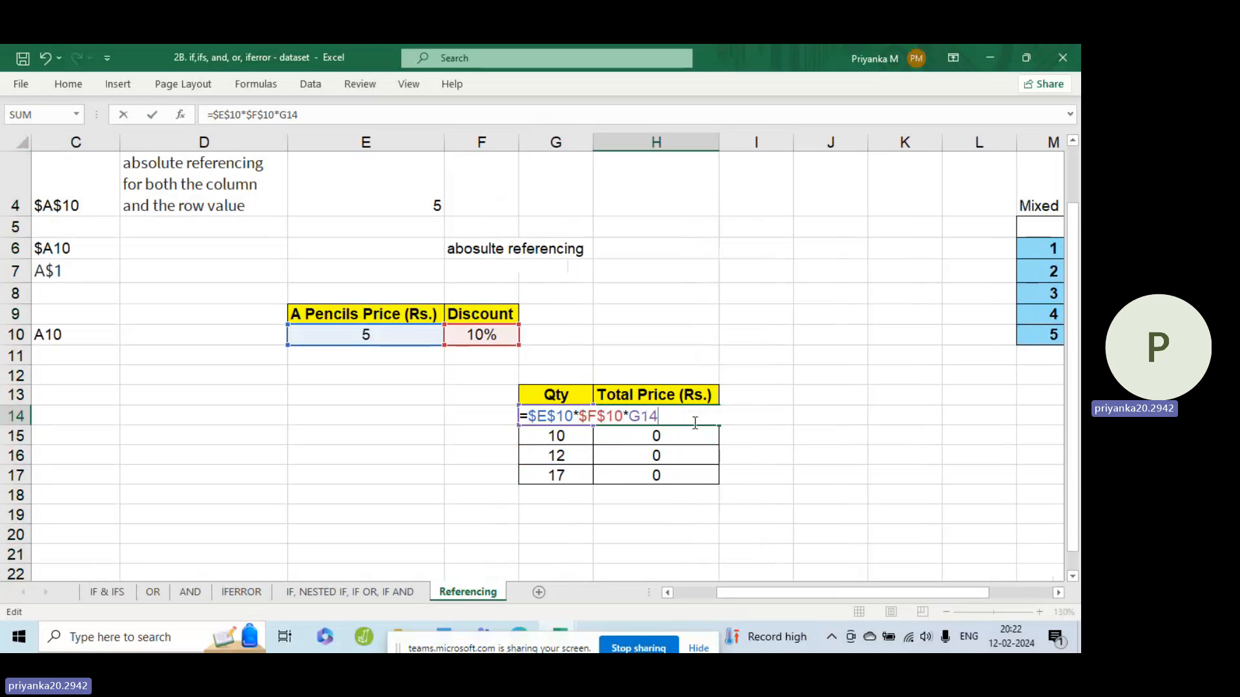
{"action": "key", "text": "Return"}
{"action": "left_click", "coordinate": [709, 418]}
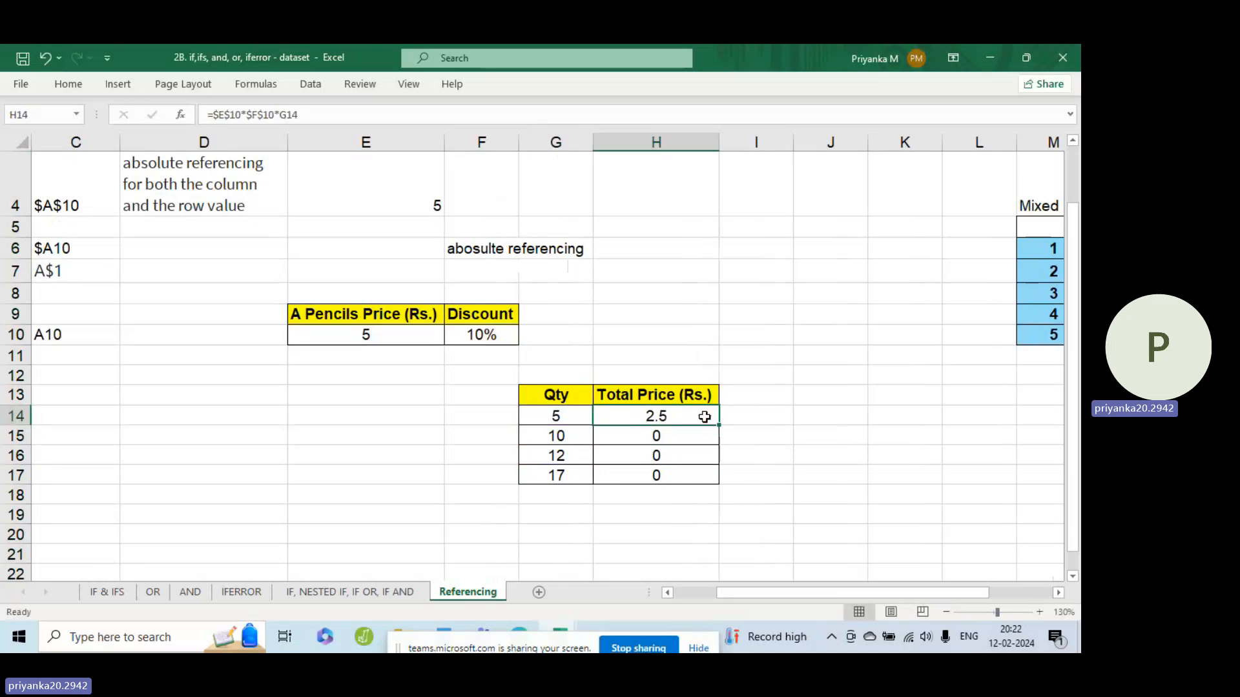
{"action": "double_click", "coordinate": [719, 421]}
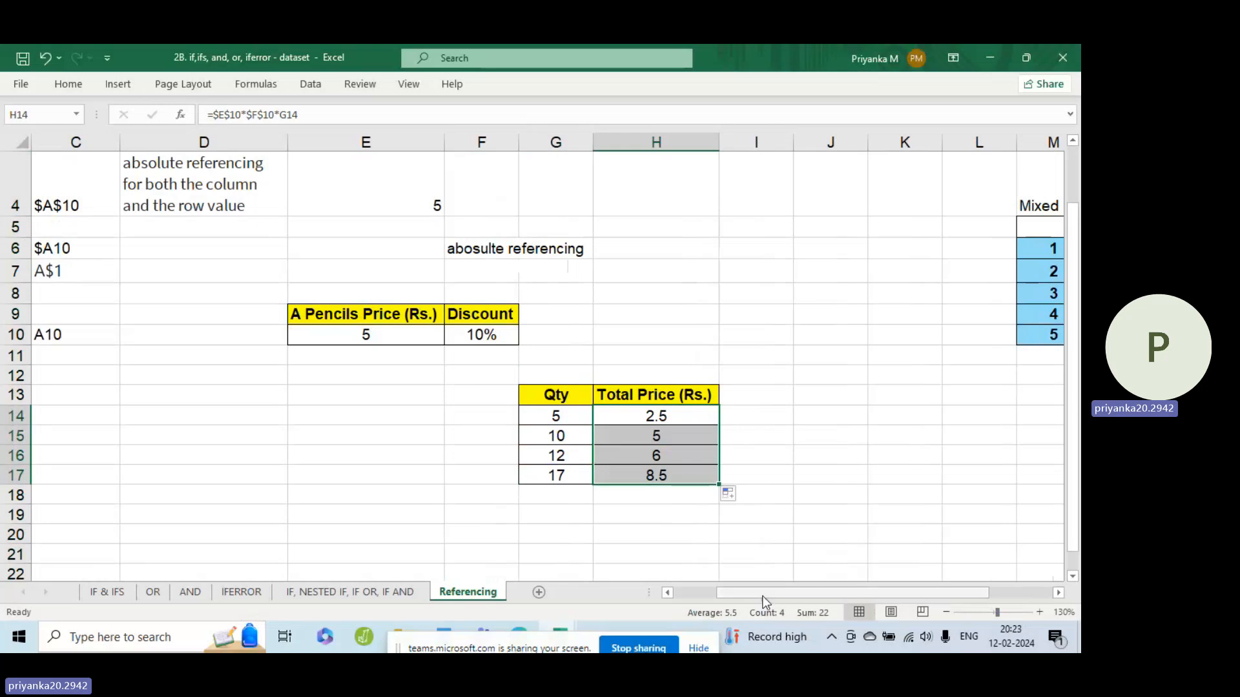
Examine the Mixed Reference grid in M5:R10, including the row header in M6 and the empty cells N6 and O6.
{"action": "left_click_drag", "start_coordinate": [767, 594], "coordinate": [853, 602]}
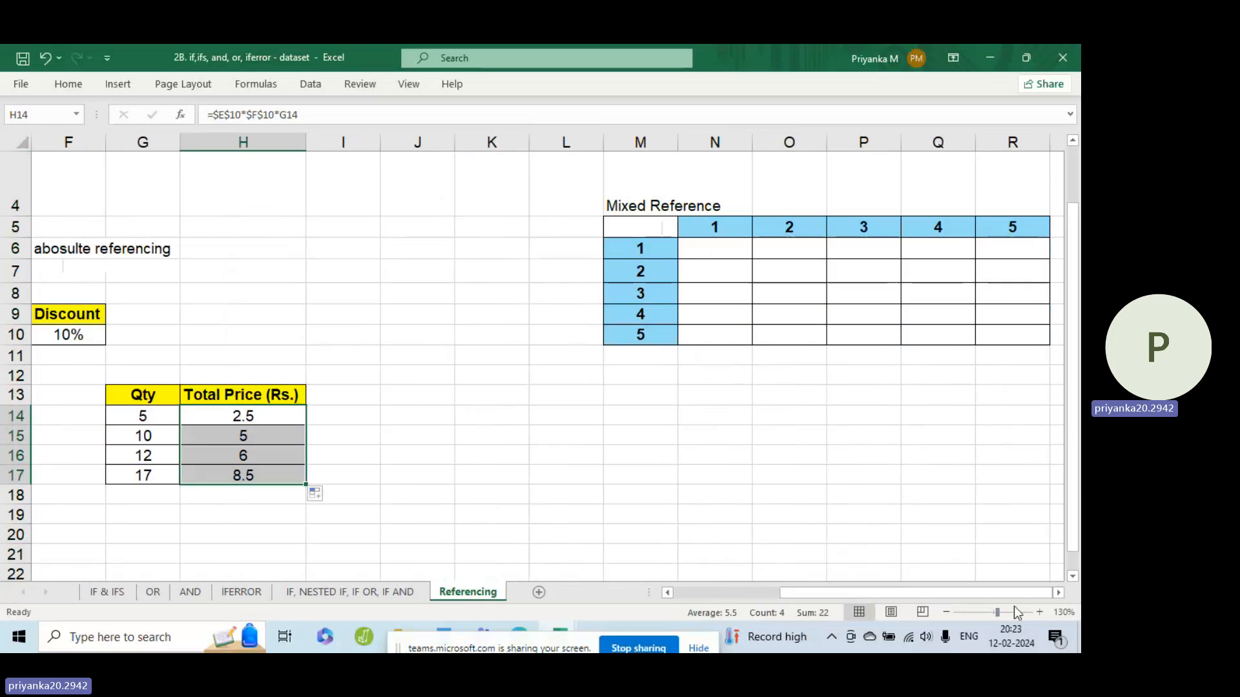
{"action": "left_click", "coordinate": [1056, 595]}
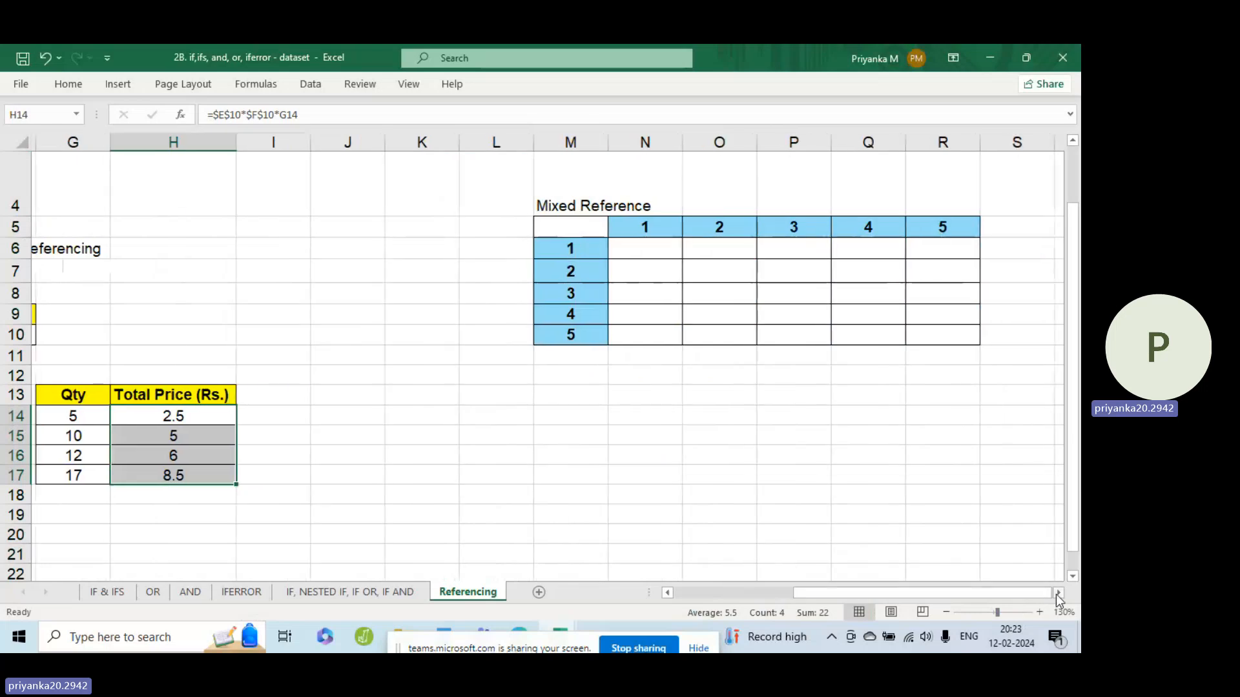
{"action": "left_click", "coordinate": [1056, 595]}
{"action": "scroll", "coordinate": [753, 443], "scroll_direction": "up", "scroll_amount": 1}
{"action": "scroll", "coordinate": [753, 442], "scroll_direction": "up", "scroll_amount": 1}
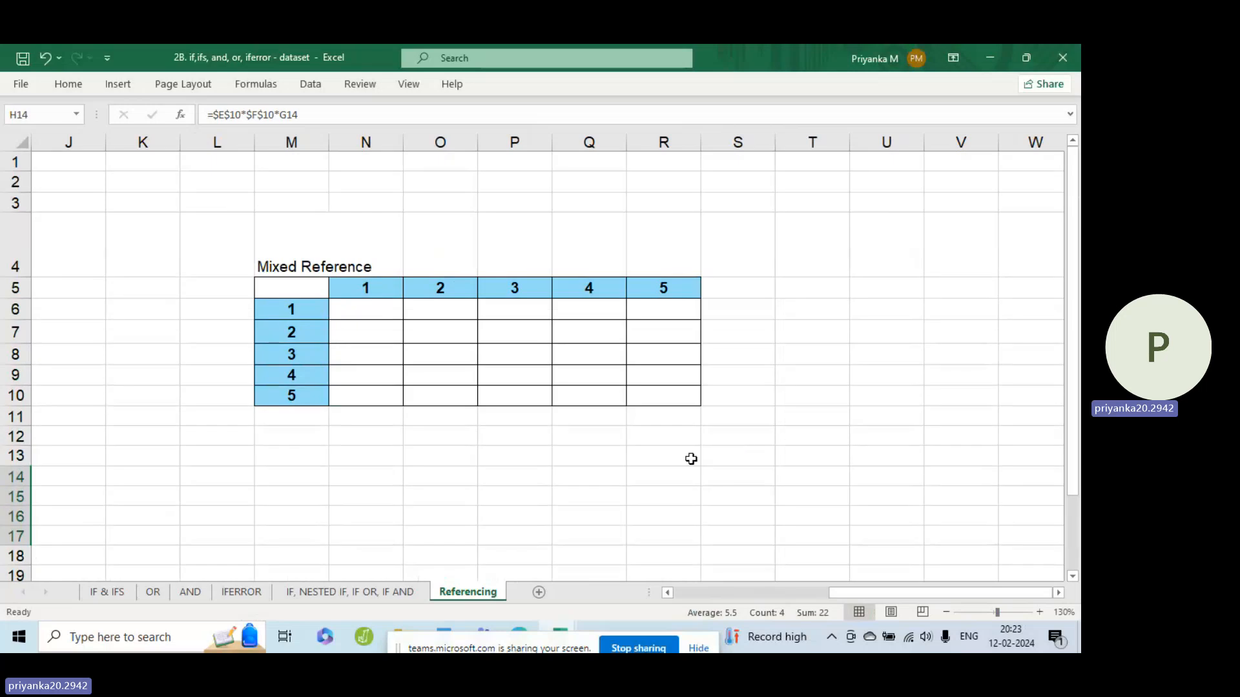
{"action": "left_click", "coordinate": [314, 316]}
{"action": "left_click", "coordinate": [363, 313]}
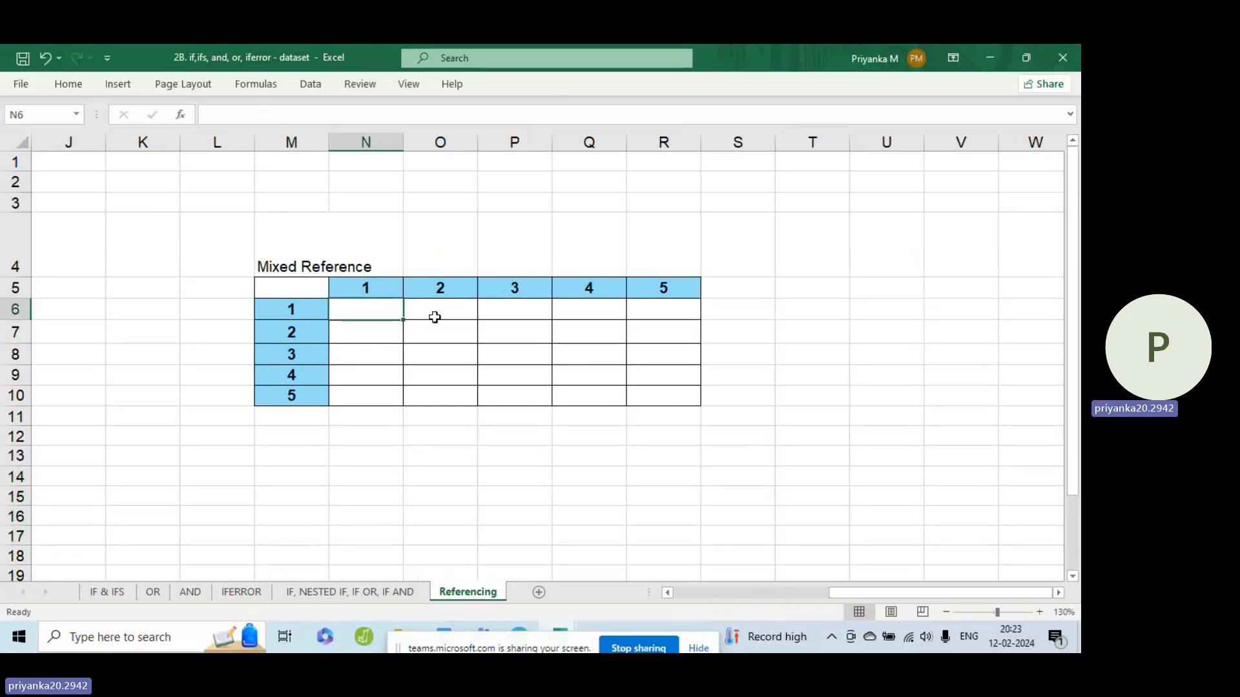
{"action": "left_click", "coordinate": [444, 303]}
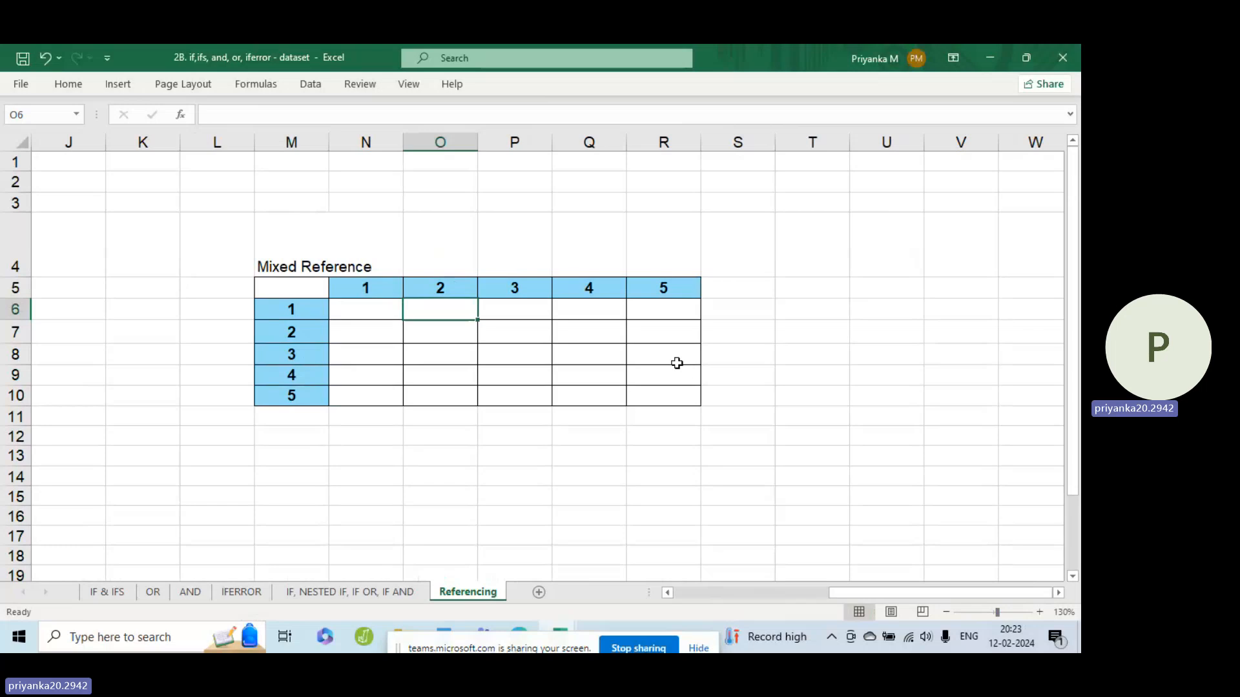
Enter the formula =M6*N5 in N6 to multiply the first row header by the first column header.
{"action": "left_click", "coordinate": [360, 314]}
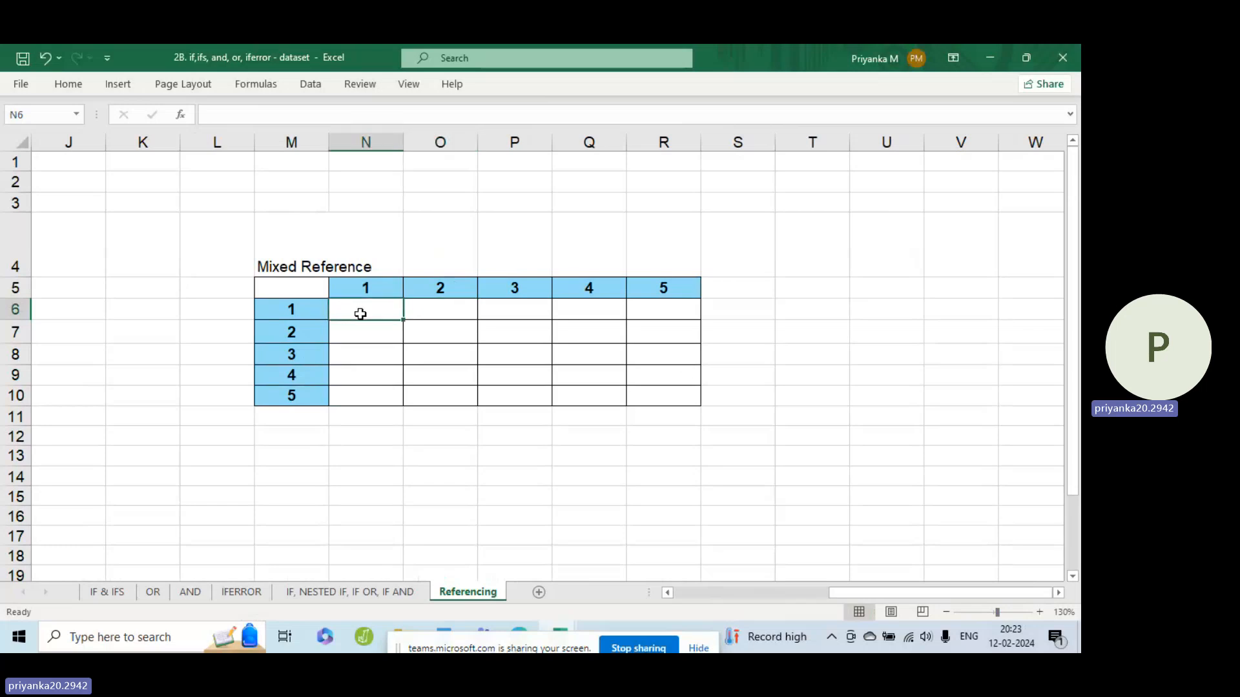
{"action": "type", "text": "="}
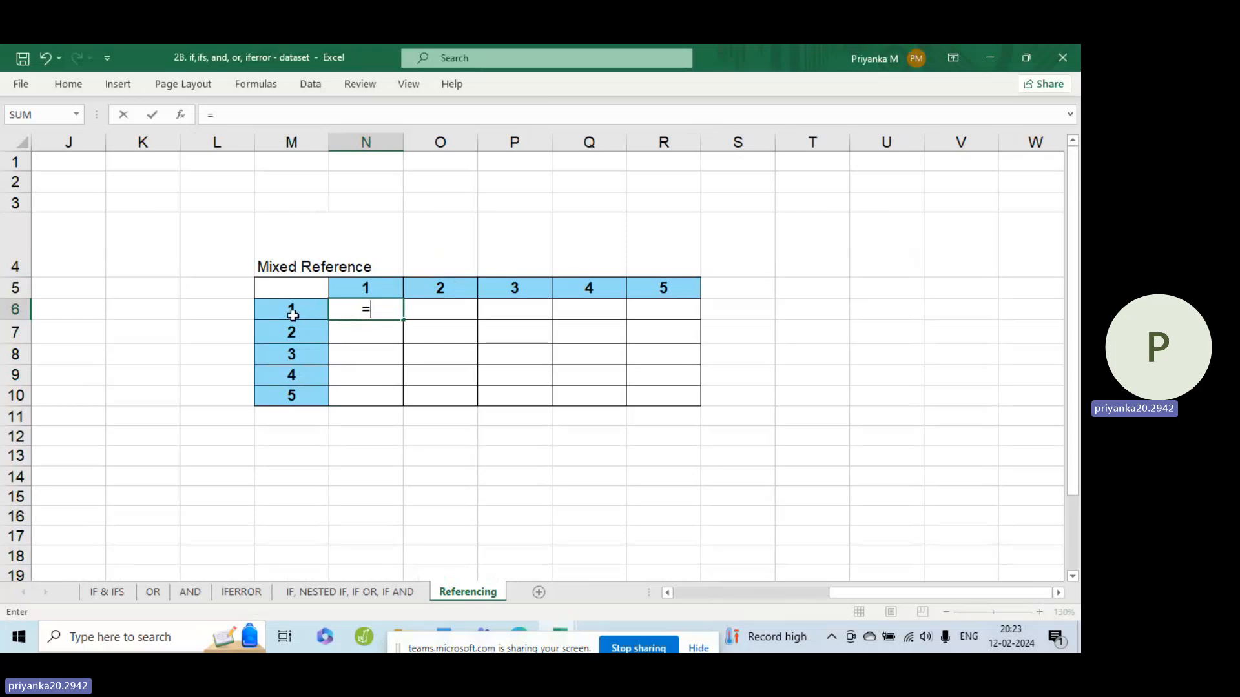
{"action": "left_click", "coordinate": [295, 318]}
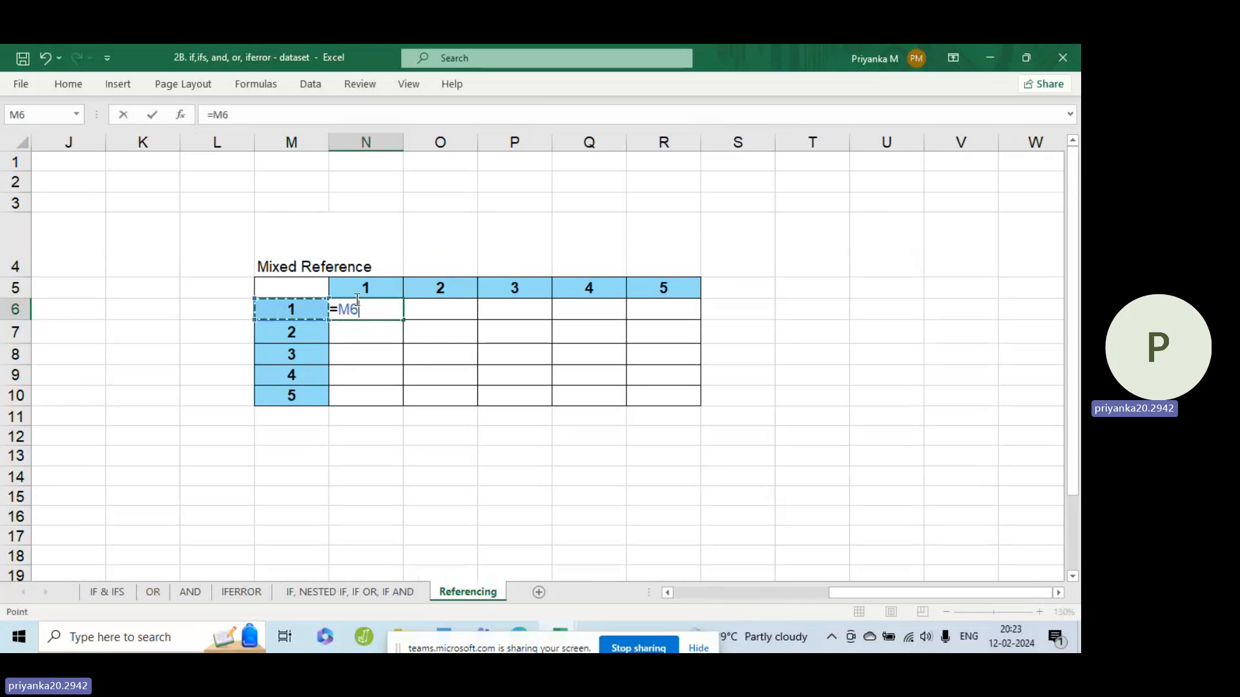
{"action": "type", "text": "*"}
{"action": "left_click", "coordinate": [358, 294]}
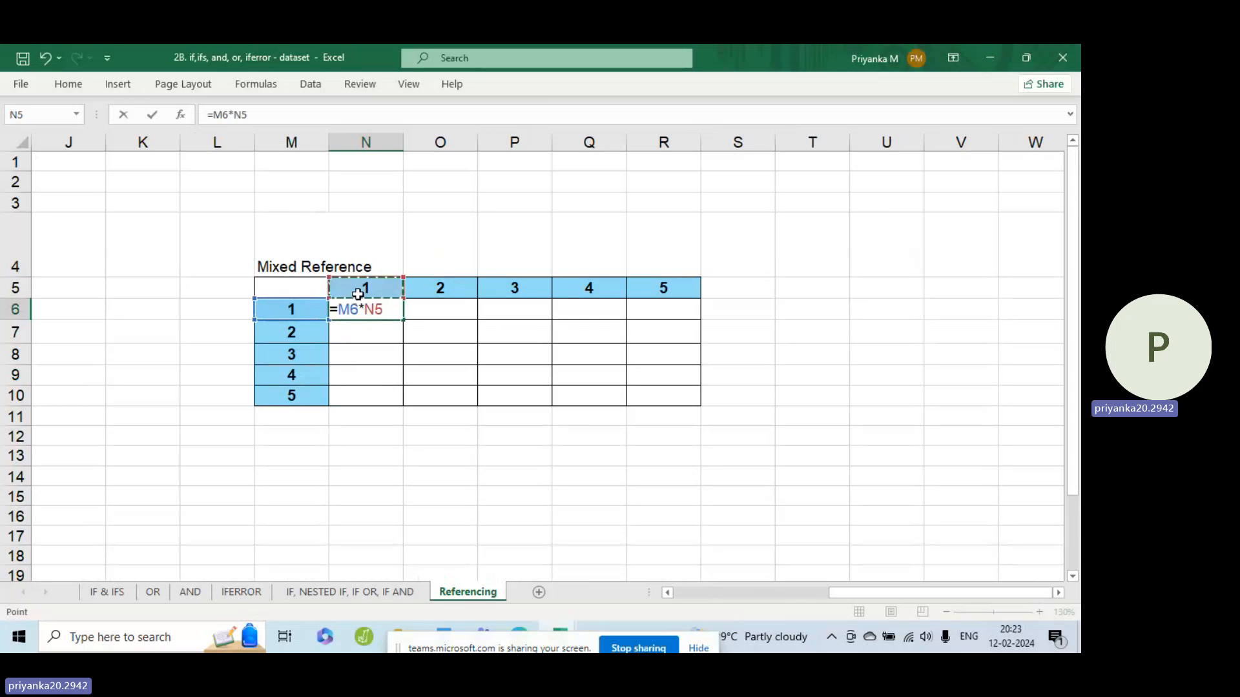
{"action": "key", "text": "Return"}
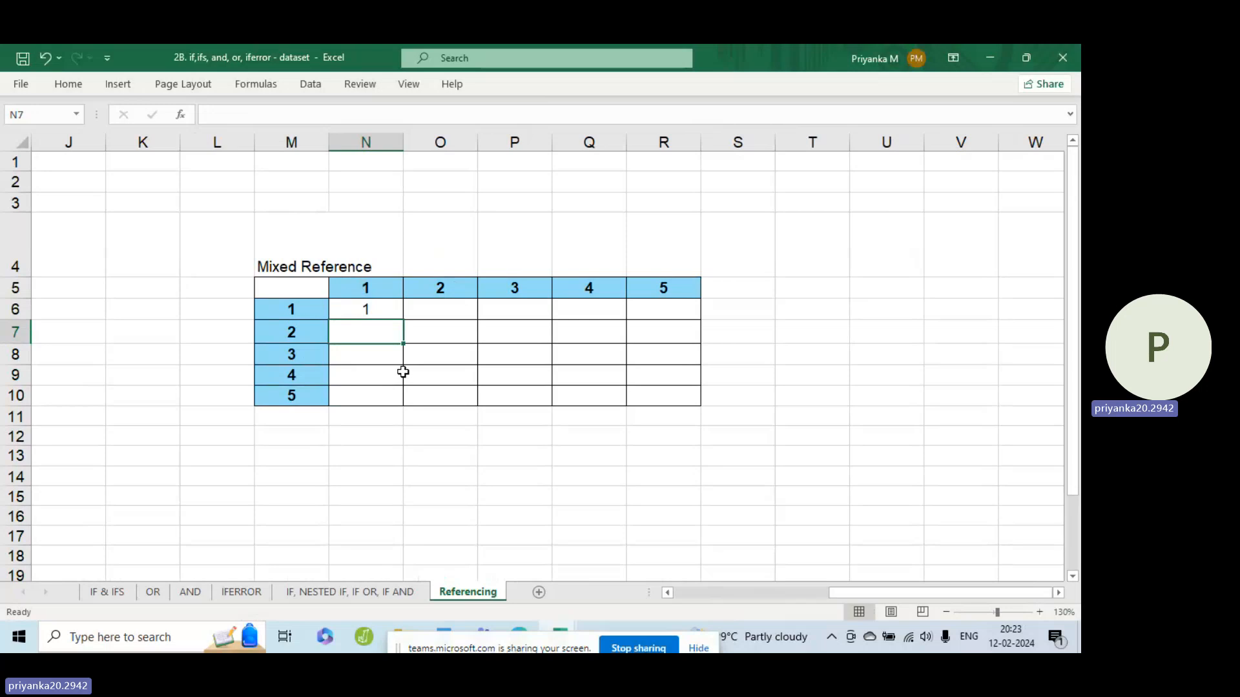
Fill the relative formula in N6 down to N10 and examine the references in N7 and N8.
{"action": "left_click", "coordinate": [374, 309]}
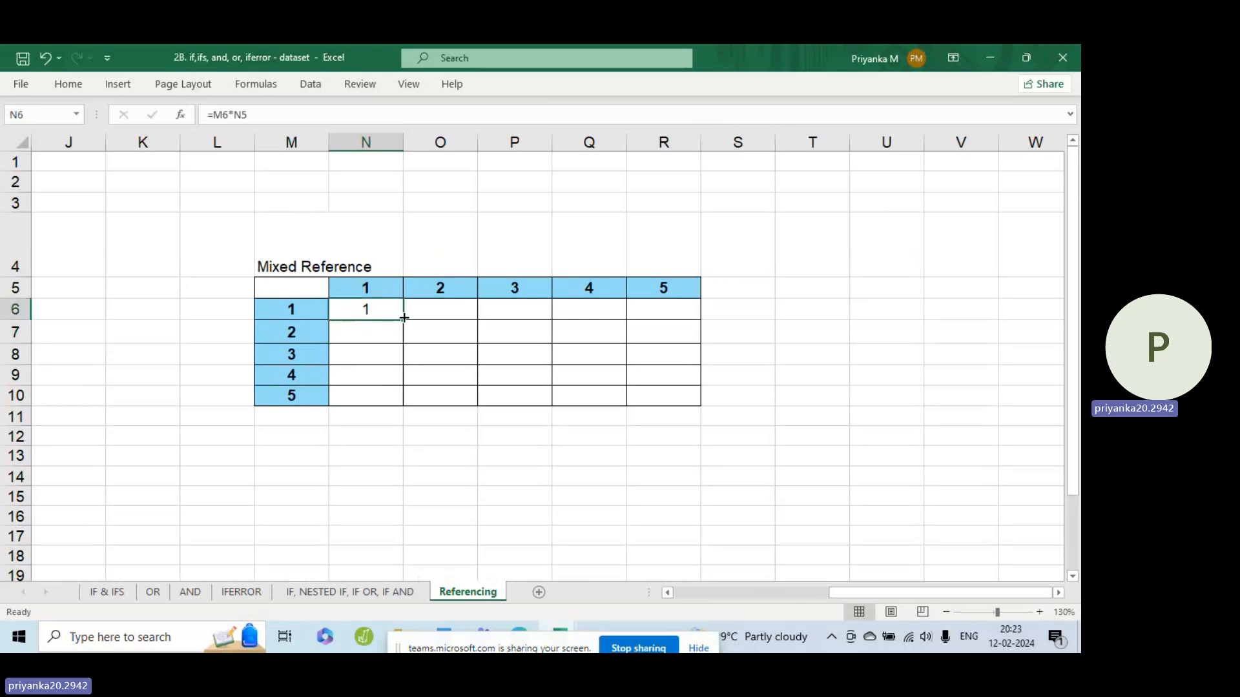
{"action": "double_click", "coordinate": [403, 319]}
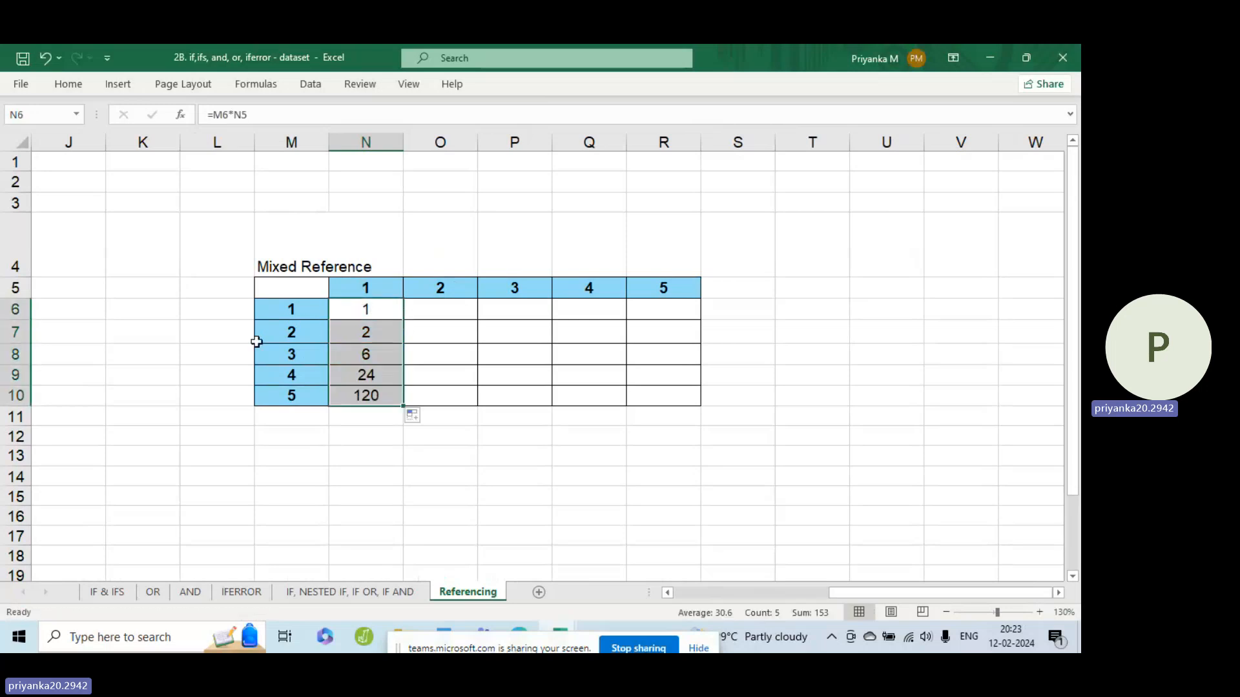
{"action": "left_click", "coordinate": [296, 343]}
{"action": "left_click", "coordinate": [378, 330]}
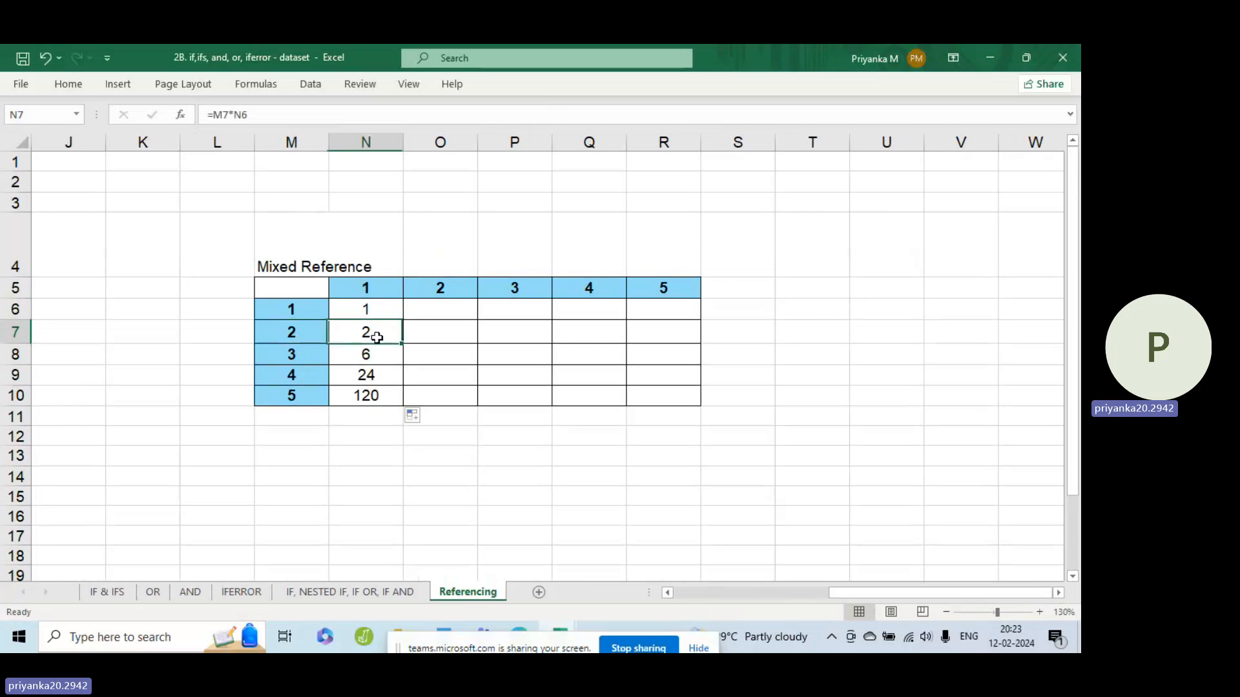
{"action": "left_click", "coordinate": [327, 359]}
{"action": "left_click", "coordinate": [362, 285]}
{"action": "left_click", "coordinate": [354, 360]}
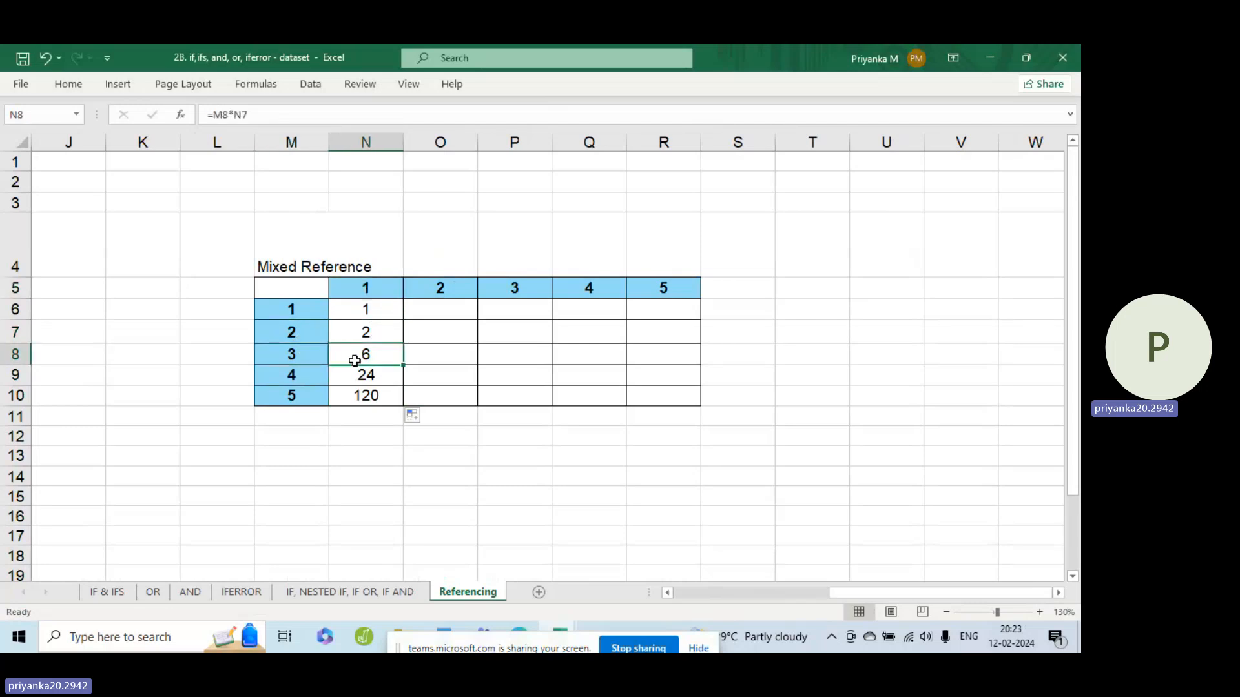
Fill the relative formula in N6 across to R6 and examine the references in P6.
{"action": "left_click", "coordinate": [363, 312]}
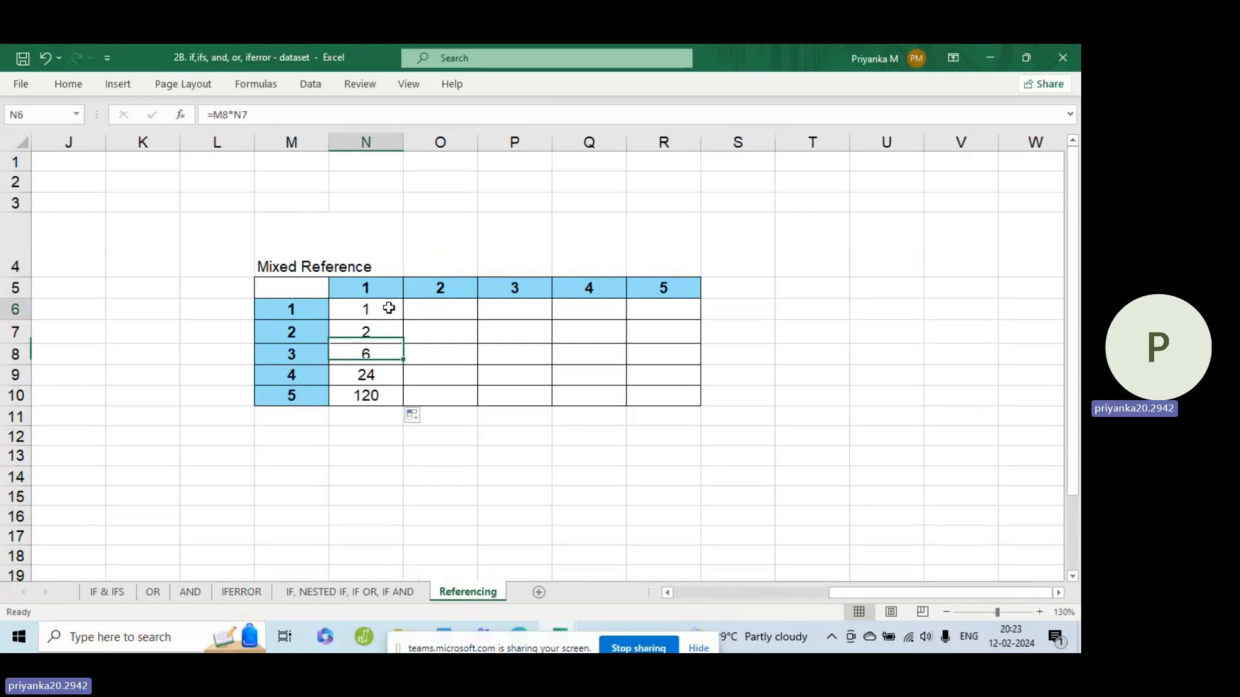
{"action": "left_click_drag", "start_coordinate": [405, 319], "coordinate": [679, 321]}
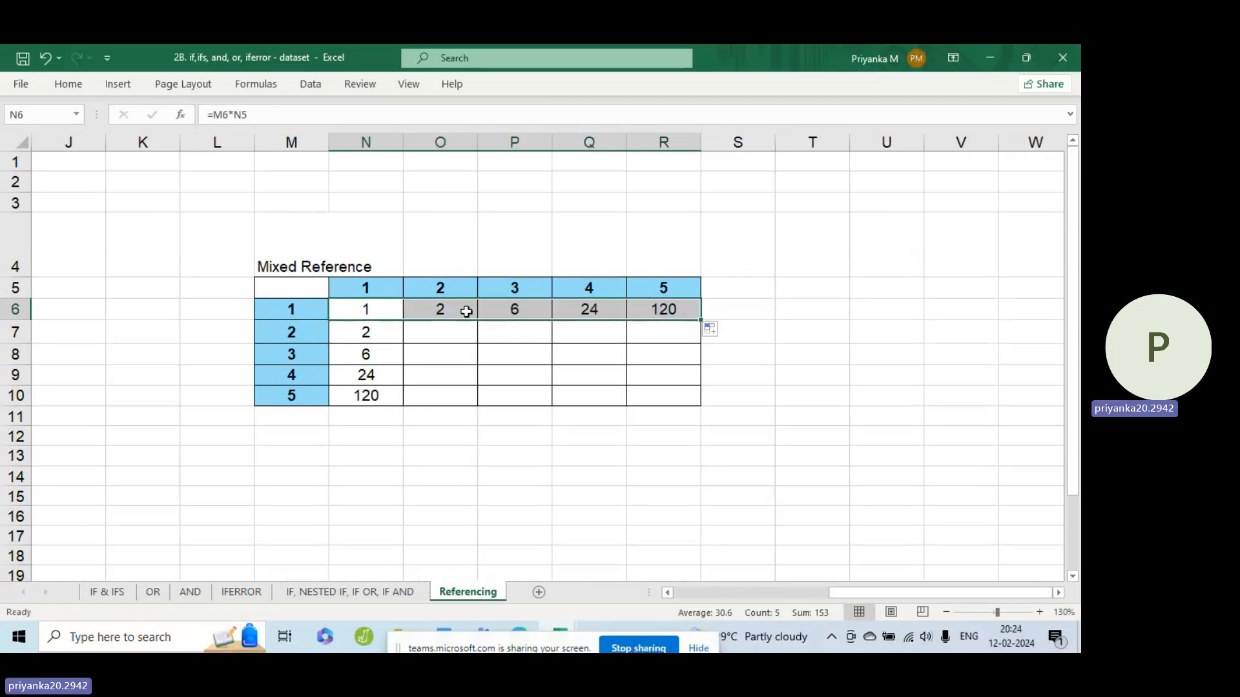
{"action": "left_click", "coordinate": [299, 310]}
{"action": "left_click", "coordinate": [520, 312]}
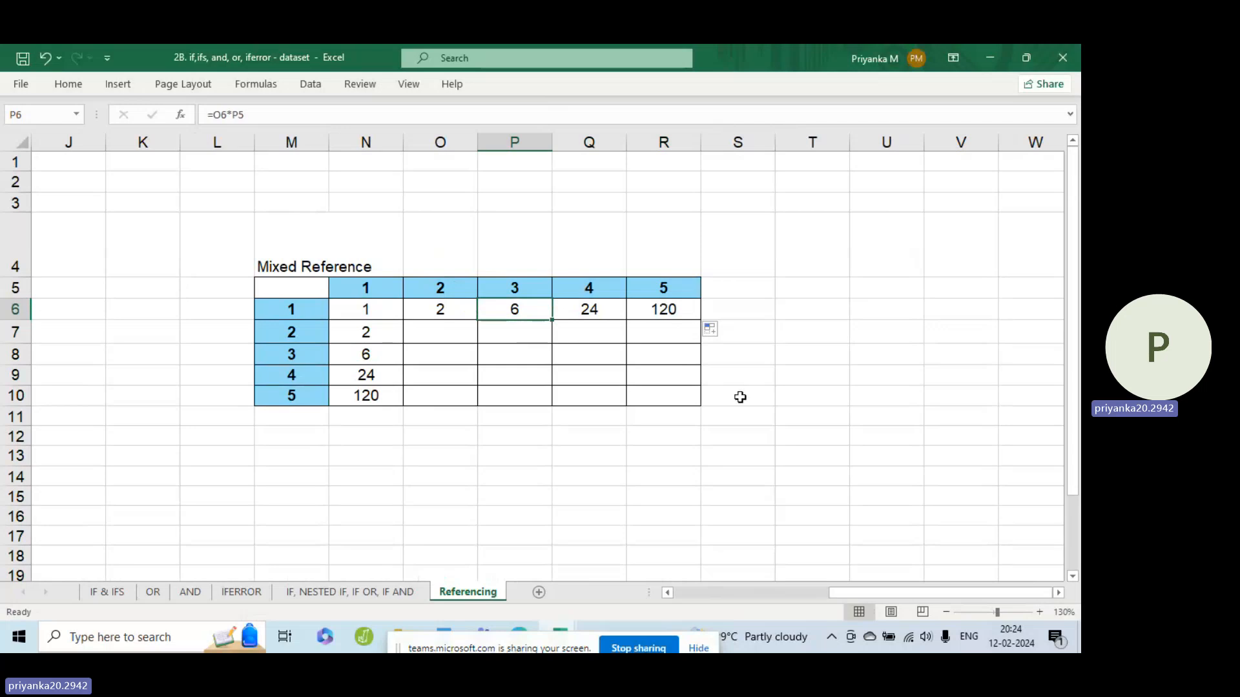
Examine the references in the N6 formula and the row header in M6 without changing them.
{"action": "left_click", "coordinate": [378, 315]}
{"action": "double_click", "coordinate": [378, 315]}
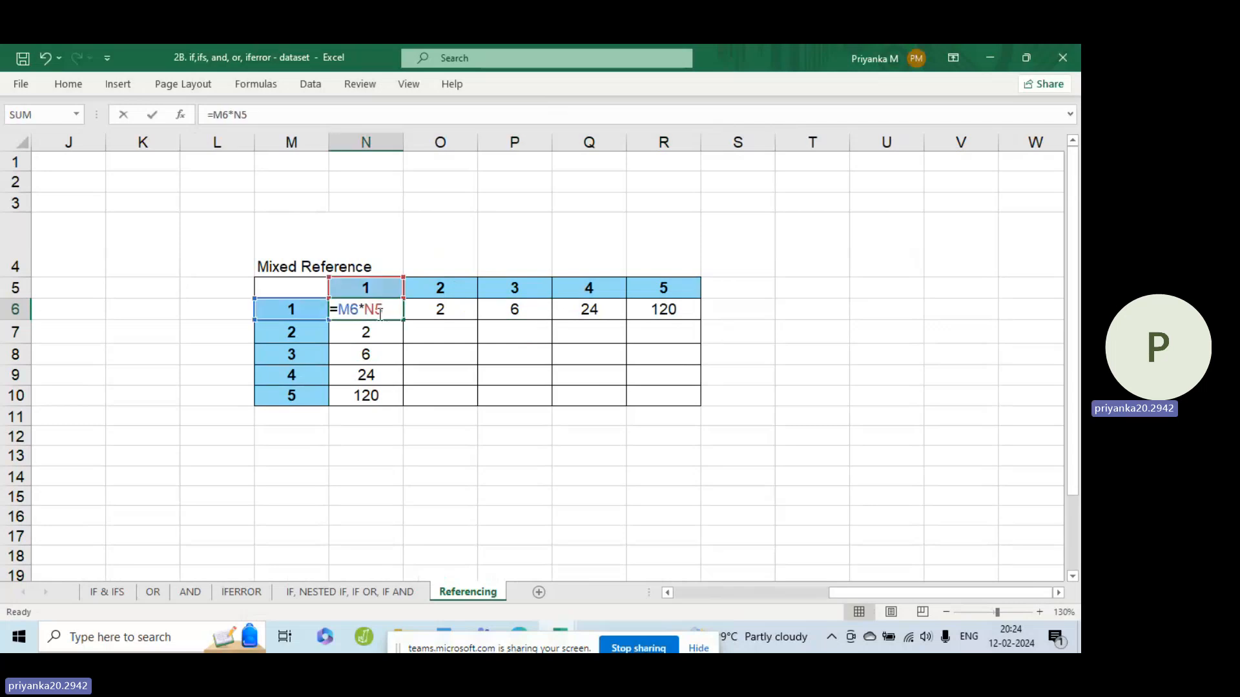
{"action": "left_click", "coordinate": [355, 352]}
{"action": "left_click", "coordinate": [295, 310]}
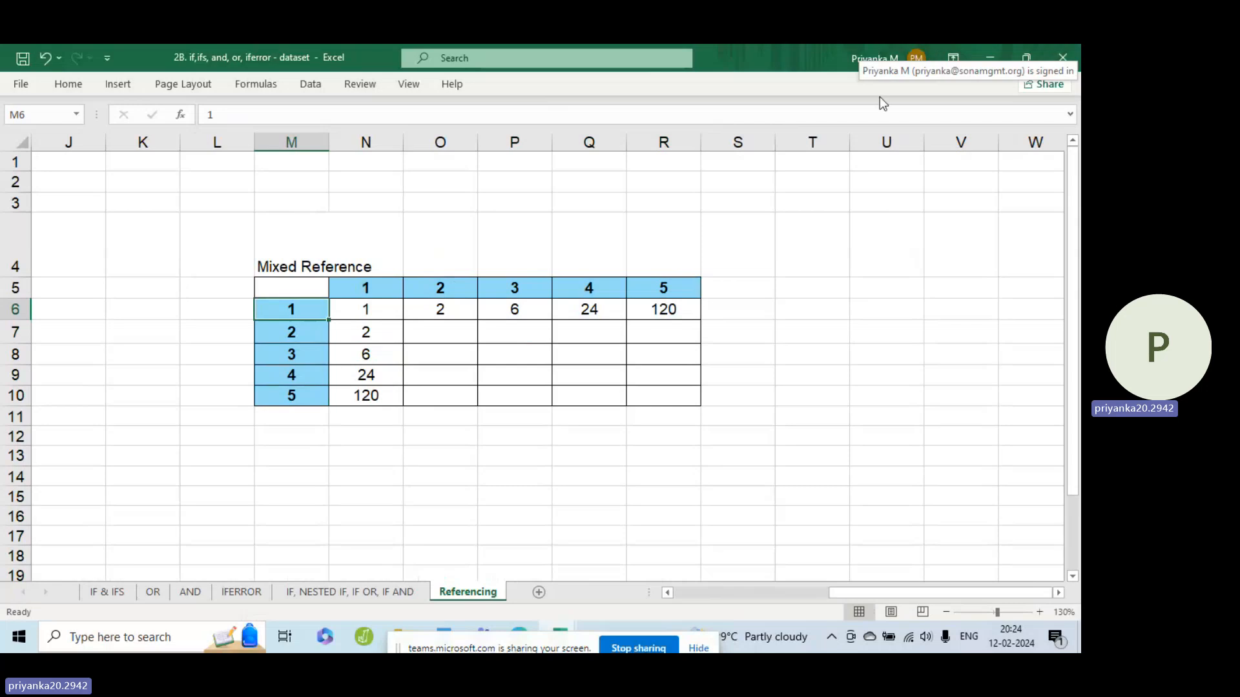
{"action": "double_click", "coordinate": [294, 308]}
Change the N6 formula to the mixed references =$M6*N$5 and fill it through the whole grid N6:R10.
{"action": "double_click", "coordinate": [343, 314]}
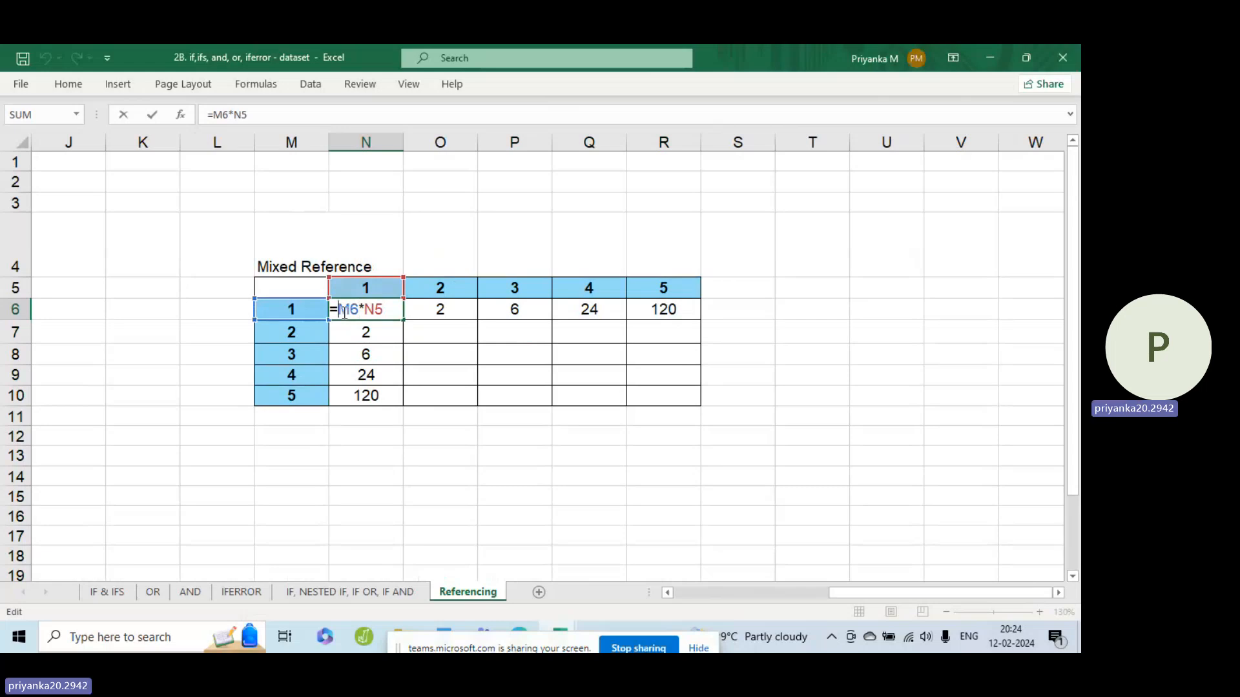
{"action": "key", "text": "F4"}
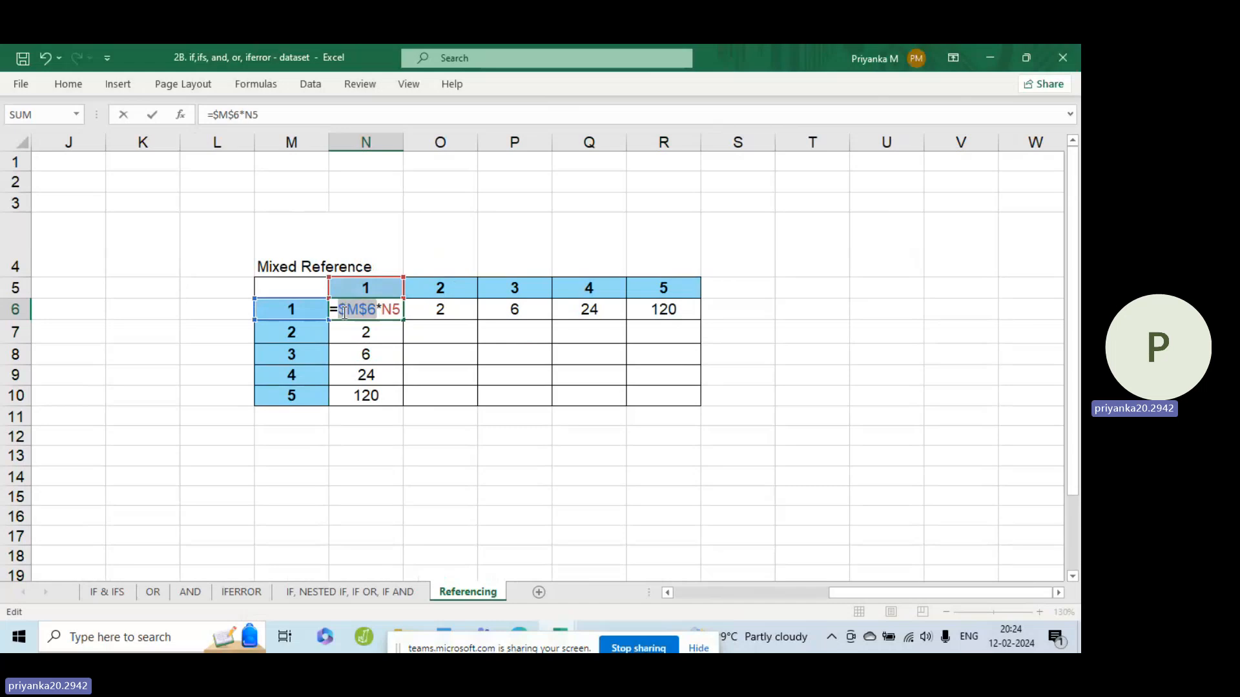
{"action": "key", "text": "F4"}
{"action": "key", "text": "F4"}
{"action": "left_click", "coordinate": [384, 316]}
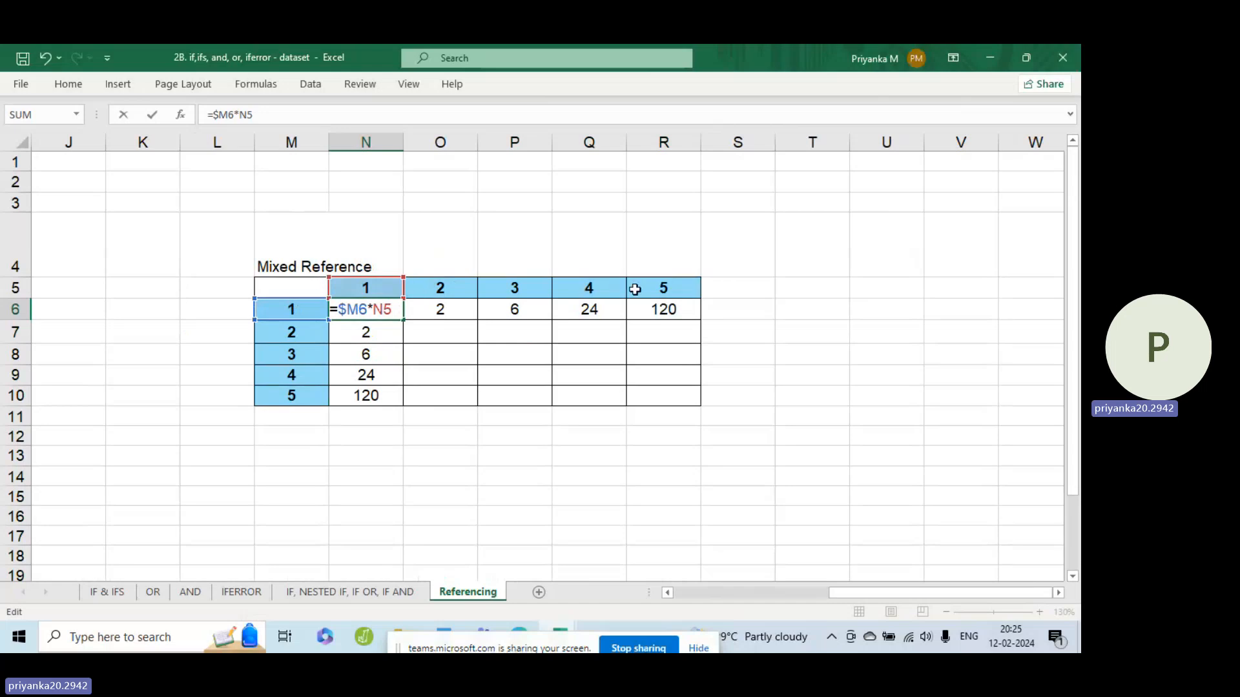
{"action": "key", "text": "F4"}
{"action": "key", "text": "F4"}
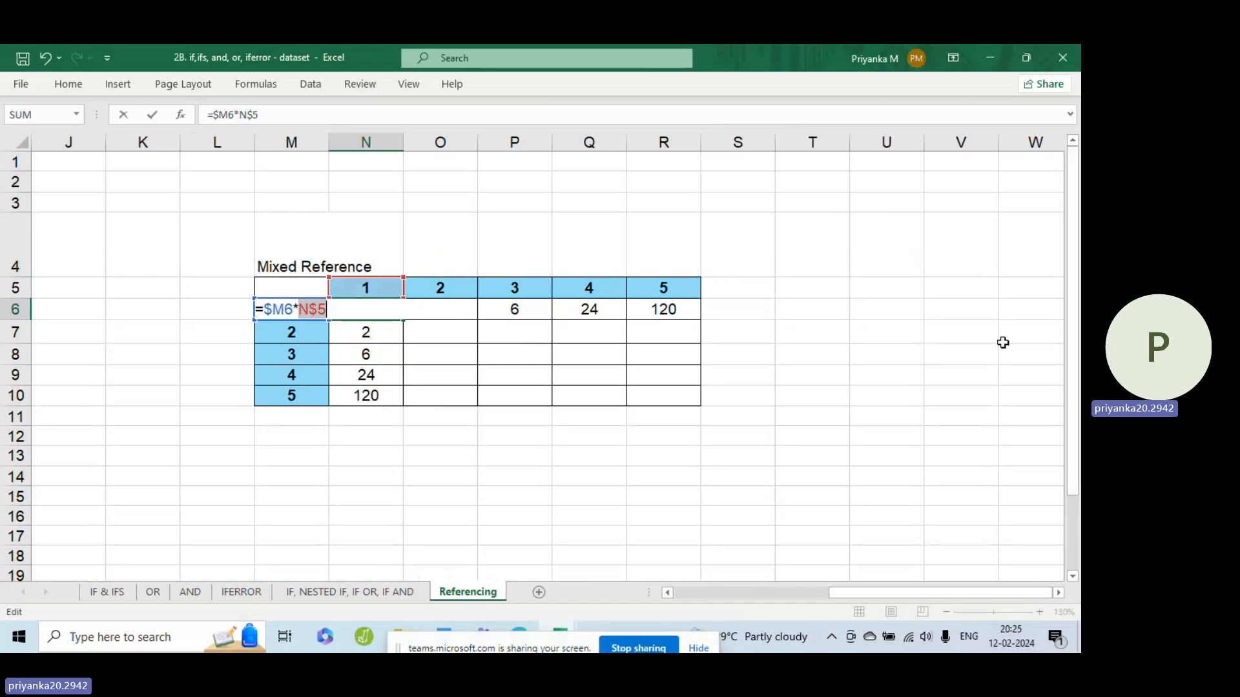
{"action": "key", "text": "Return"}
{"action": "left_click", "coordinate": [396, 312]}
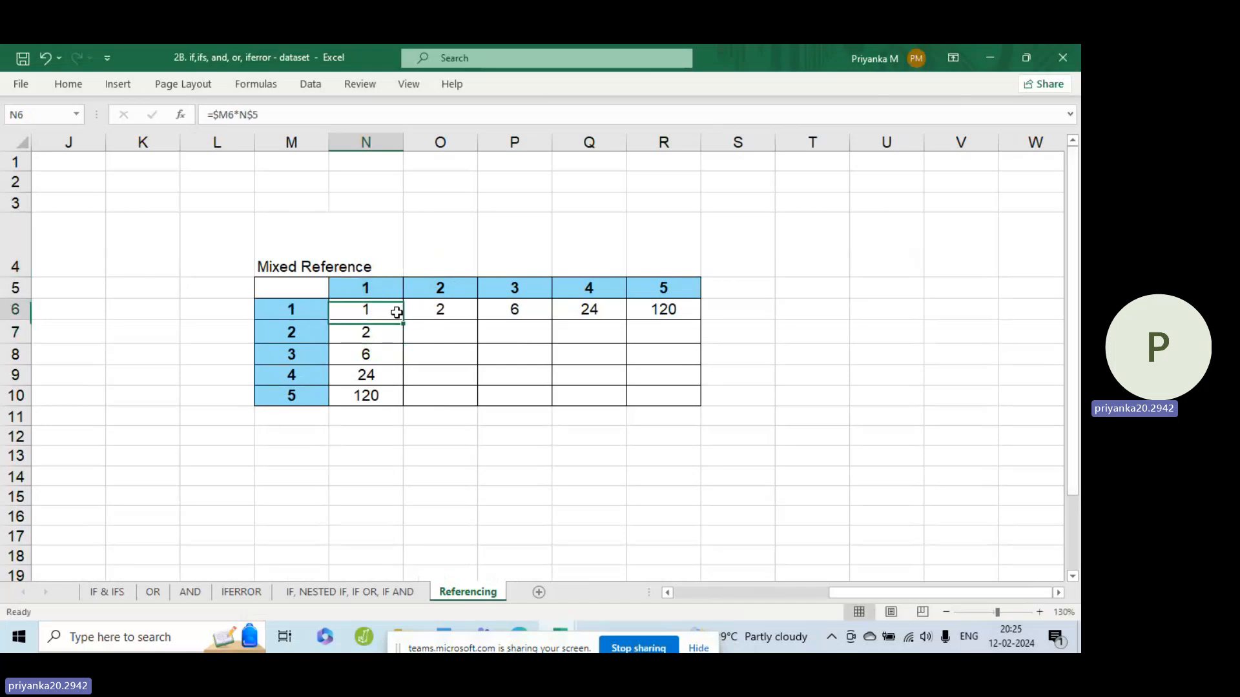
{"action": "left_click_drag", "start_coordinate": [407, 326], "coordinate": [701, 399]}
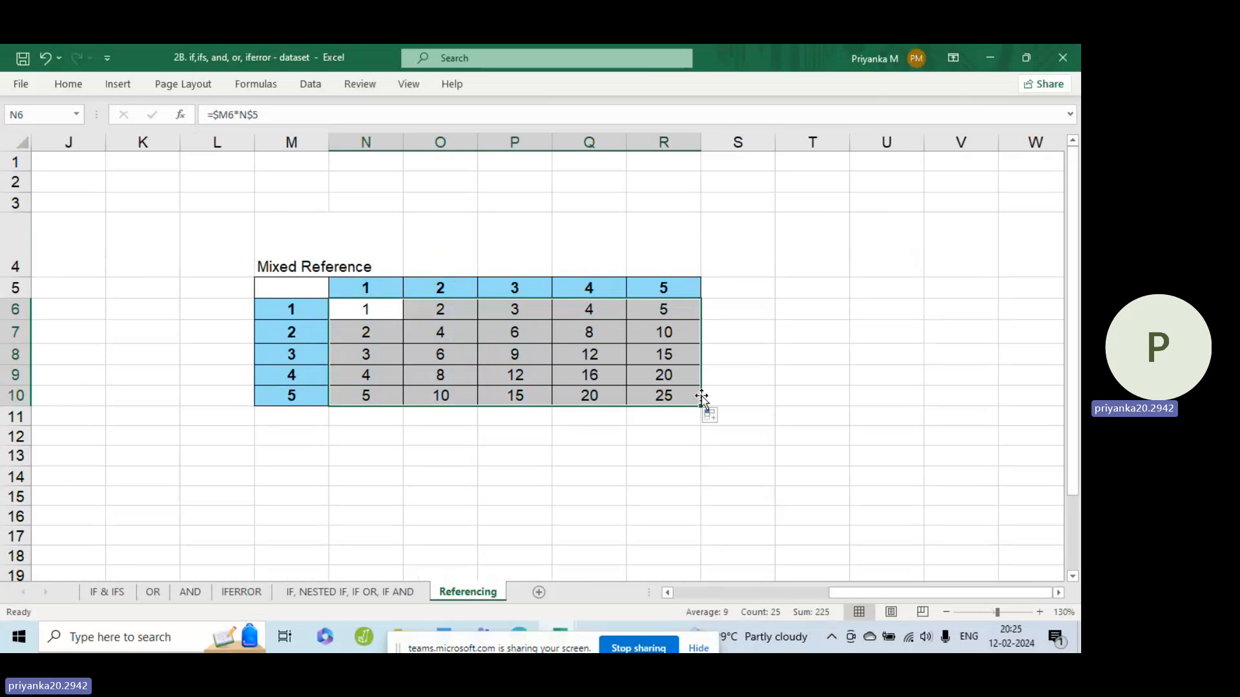